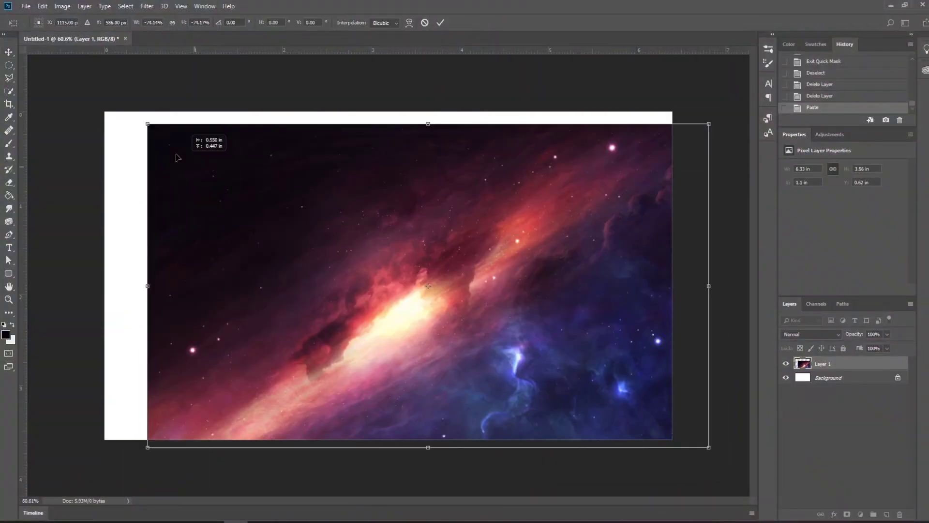
# Step: Rotate the pasted nebula layer 180° and scale it up to cover the canvas
pyautogui.moveTo(179, 155); pyautogui.dragTo(676, 436)
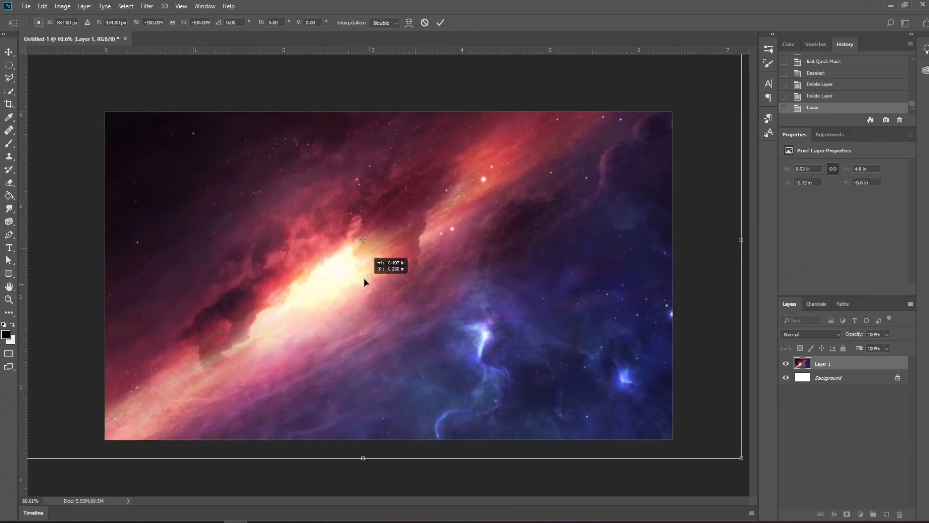
# Step: Finish scaling the nebula, then paste the Earth rotated about 45° and apply its refined cutout mask
pyautogui.moveTo(364, 278); pyautogui.dragTo(579, 386)
pyautogui.press('Return')
pyautogui.hotkey('ctrl', 'v')
pyautogui.hotkey('ctrl', 't')
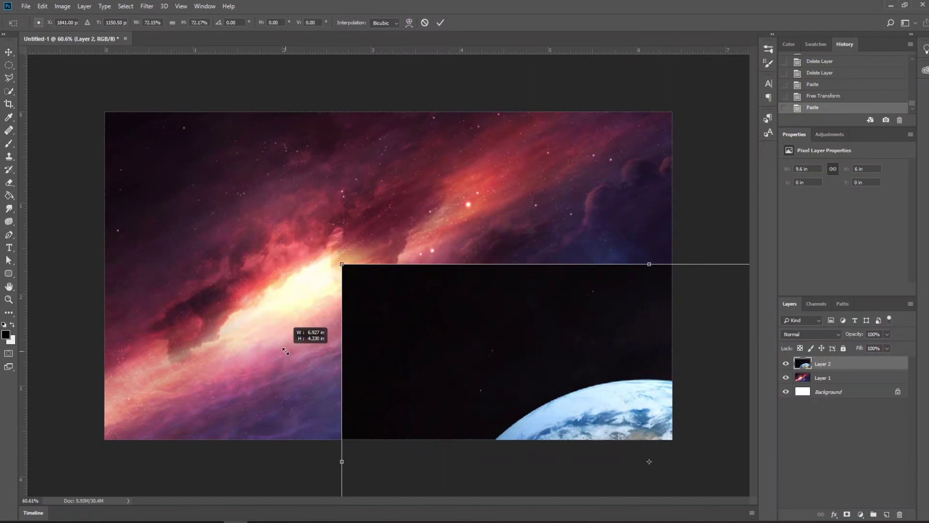
pyautogui.moveTo(353, 335); pyautogui.dragTo(479, 334)
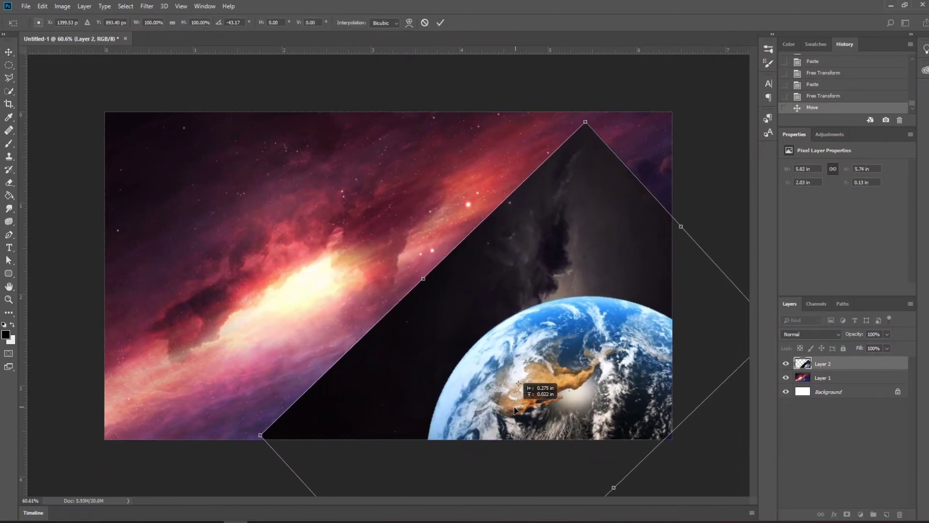
pyautogui.press('Return')
pyautogui.scroll(3, 479, 334)
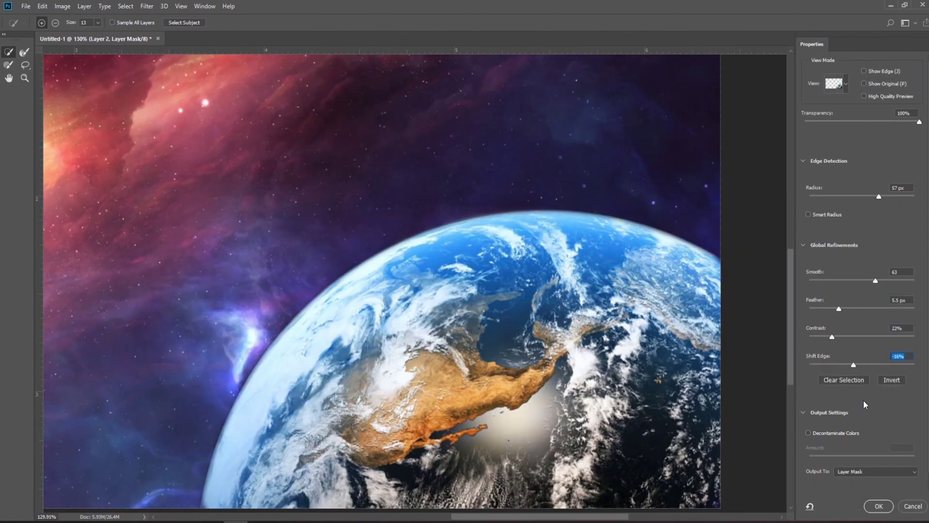
pyautogui.click(878, 505)
# Step: Give the Earth a light-blue (93bcff) Outer Glow at 45% opacity and 59 px size
pyautogui.click(834, 514)
pyautogui.moveTo(588, 146); pyautogui.dragTo(623, 224)
pyautogui.click(692, 290)
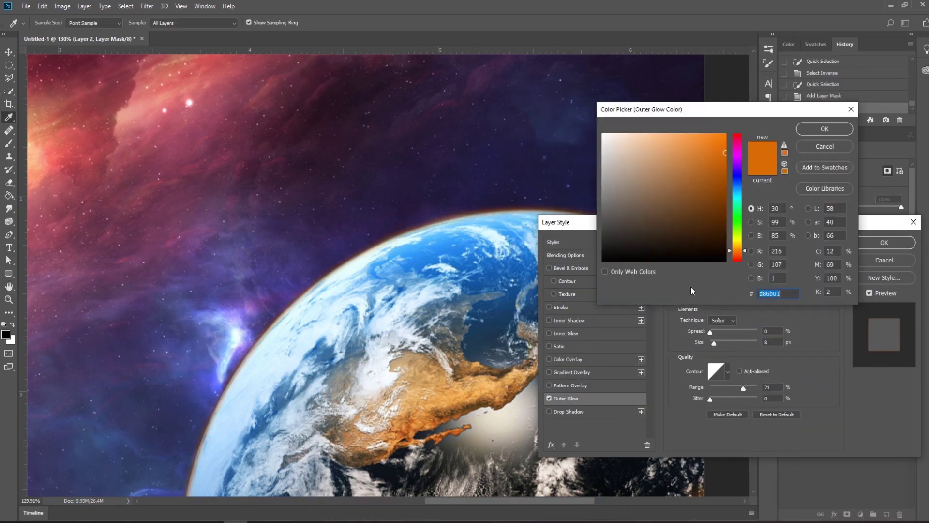
pyautogui.press('Return')
pyautogui.moveTo(714, 342); pyautogui.dragTo(757, 342)
pyautogui.moveTo(756, 268); pyautogui.dragTo(731, 267)
pyautogui.moveTo(716, 342); pyautogui.dragTo(723, 342)
pyautogui.click(698, 291)
pyautogui.click(645, 135)
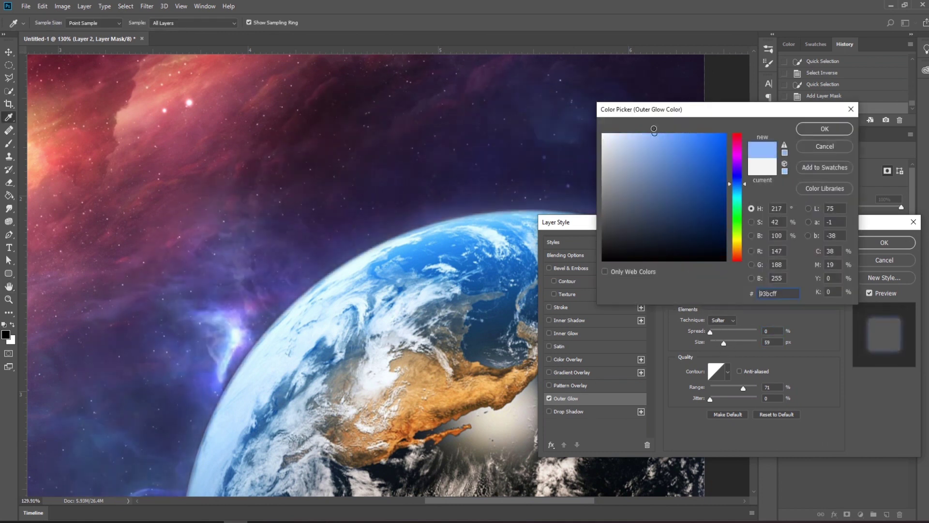
pyautogui.press('Return')
pyautogui.press('Return')
pyautogui.hotkey('ctrl', '0')
# Step: Apply Auto Tone, Auto Contrast and Auto Color to the Earth layer
pyautogui.click(63, 6)
pyautogui.click(74, 47)
pyautogui.click(62, 5)
pyautogui.click(78, 56)
pyautogui.click(62, 6)
pyautogui.click(74, 47)
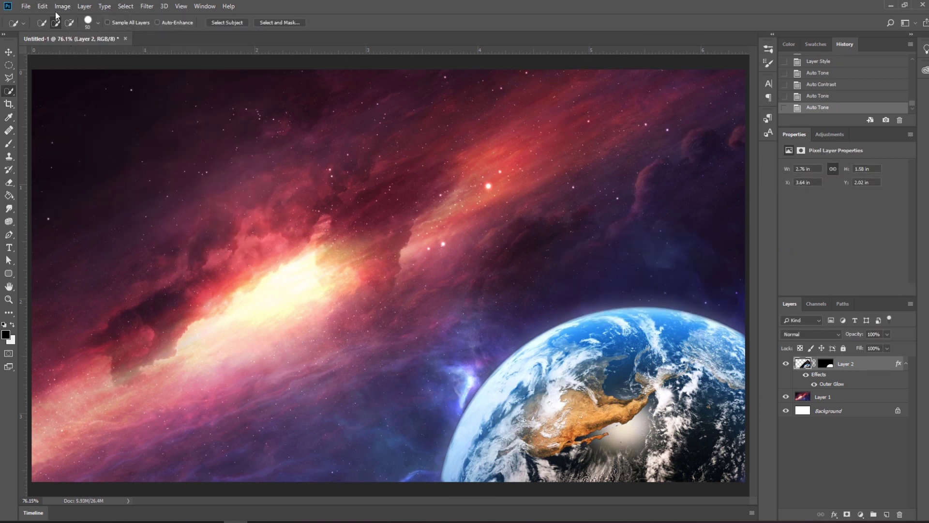
pyautogui.click(63, 6)
pyautogui.click(74, 66)
pyautogui.click(62, 6)
# Step: Set Earth Brightness/Contrast to -23 / 98 and input Levels to 0 / 0.89 / 228
pyautogui.click(187, 31)
pyautogui.moveTo(591, 222); pyautogui.dragTo(630, 222)
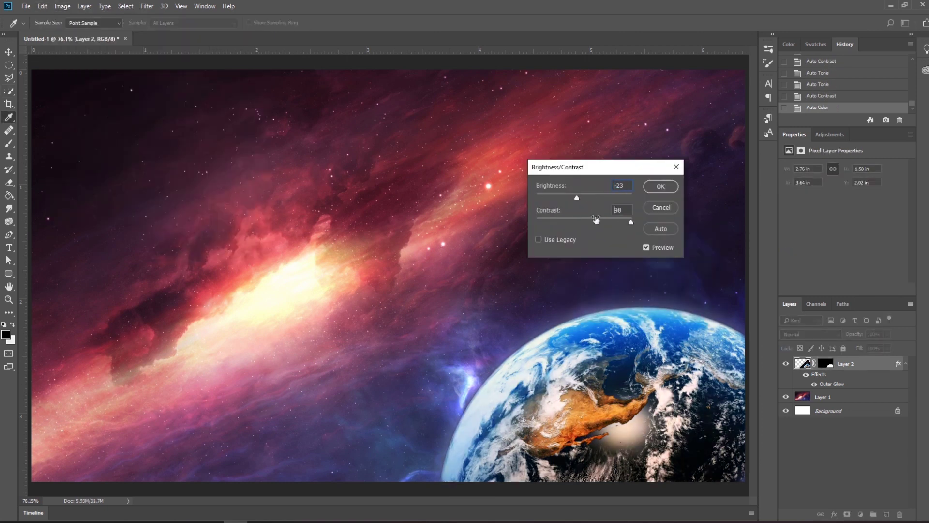
pyautogui.press('Return')
pyautogui.click(62, 6)
pyautogui.click(187, 41)
pyautogui.moveTo(730, 212); pyautogui.dragTo(735, 213)
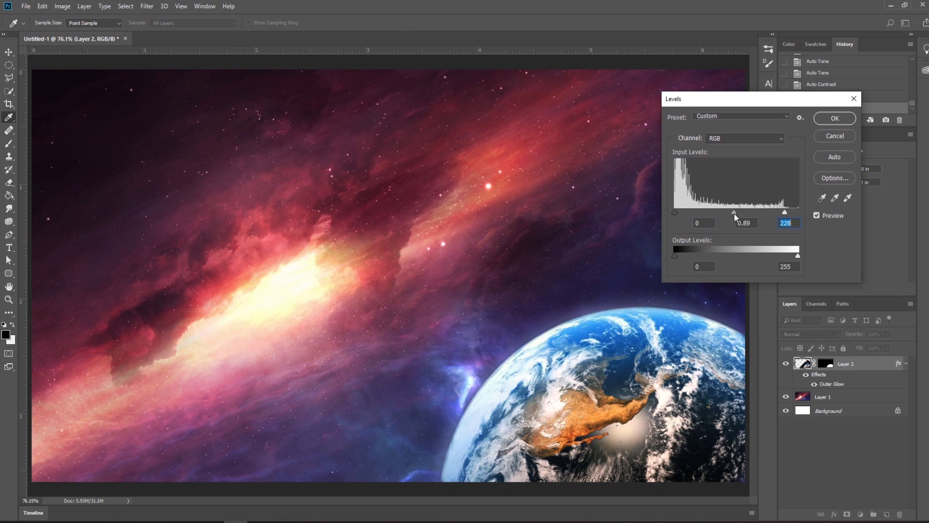
pyautogui.press('Return')
# Step: Bend the Red channel curve upward to warm the Earth
pyautogui.click(62, 6)
pyautogui.click(187, 52)
pyautogui.click(659, 86)
pyautogui.click(657, 105)
pyautogui.moveTo(701, 157); pyautogui.dragTo(678, 146)
pyautogui.press('Return')
# Step: Set the Earth's Color Balance cyan–red slider to +10
pyautogui.click(62, 6)
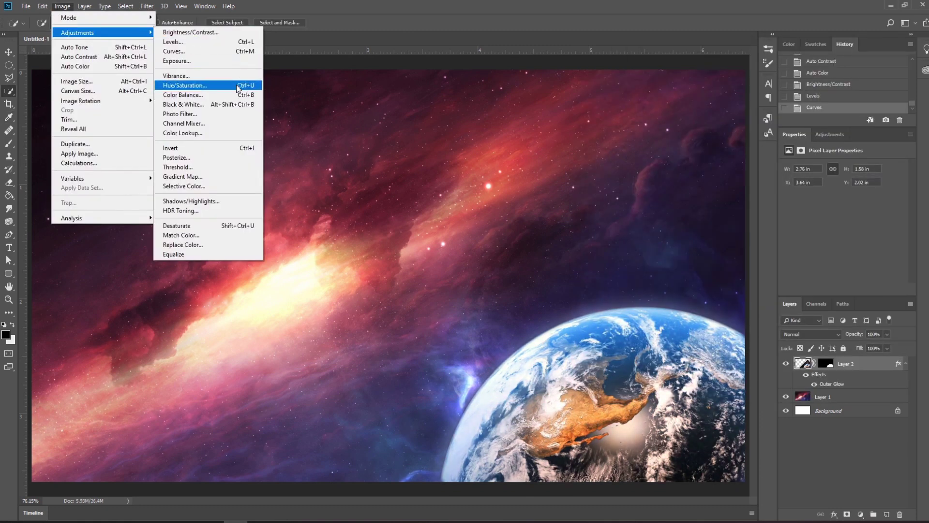
pyautogui.click(228, 95)
pyautogui.moveTo(639, 180); pyautogui.dragTo(640, 179)
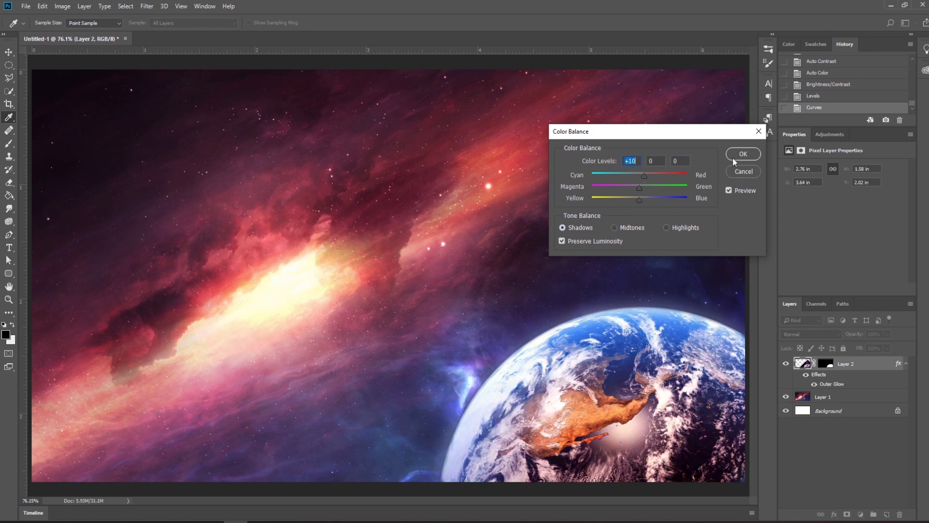
pyautogui.click(743, 154)
pyautogui.click(9, 52)
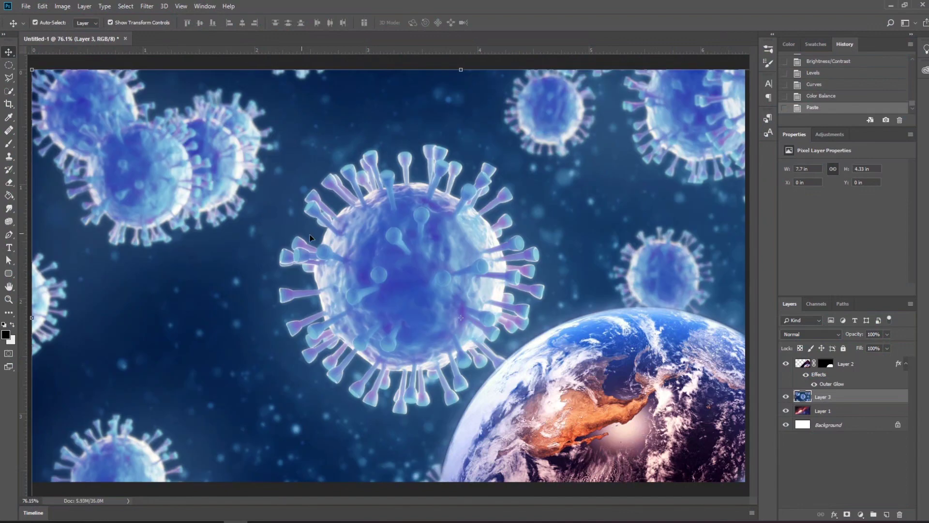
# Step: Duplicate the virus image's Red channel and boost its contrast with Levels to isolate the viruses
pyautogui.scroll(5, 262, 262)
pyautogui.scroll(-4, 306, 208)
pyautogui.hotkey('ctrl', '3')
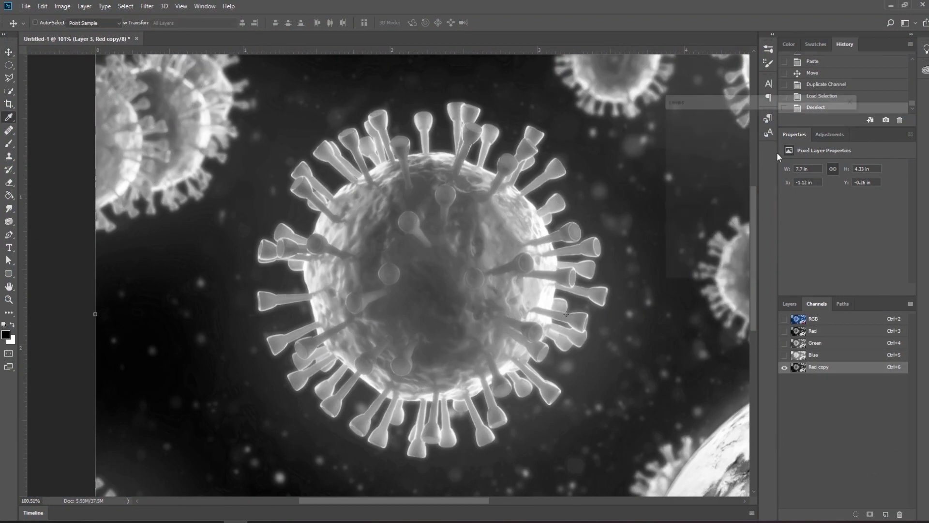
pyautogui.hotkey('ctrl', 'l')
pyautogui.moveTo(675, 212); pyautogui.dragTo(699, 212)
pyautogui.moveTo(798, 212); pyautogui.dragTo(715, 212)
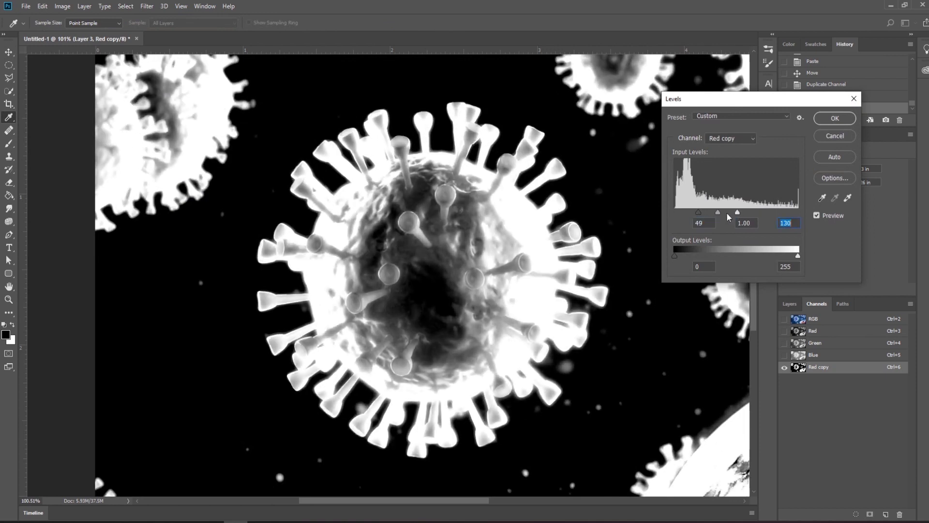
pyautogui.click(835, 118)
# Step: Load Red copy as a selection and subtract the extra viruses and Earth area with rectangles
pyautogui.keyDown('ctrl'); pyautogui.click(796, 373); pyautogui.keyUp('ctrl')
pyautogui.click(790, 303)
pyautogui.click(823, 397)
pyautogui.hotkey('ctrl', '0')
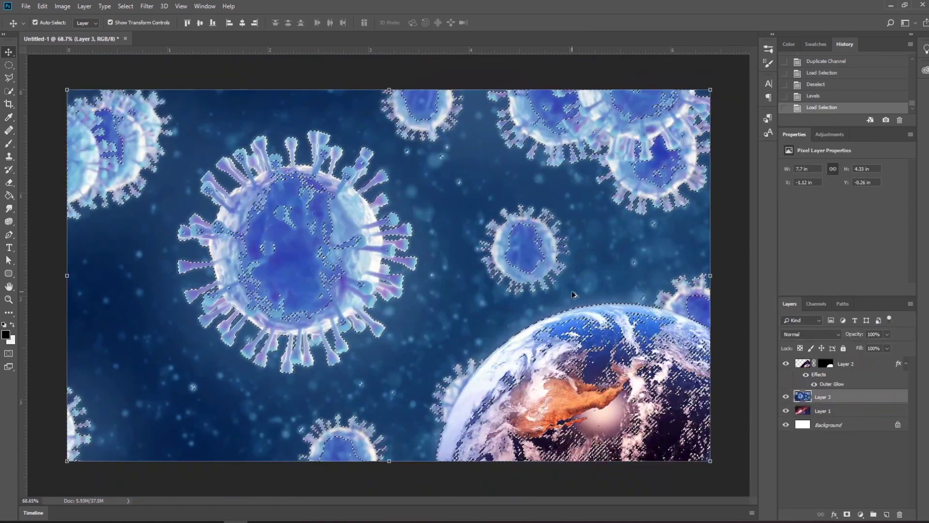
pyautogui.press('m')
pyautogui.moveTo(67, 90); pyautogui.dragTo(179, 222)
pyautogui.moveTo(378, 89); pyautogui.dragTo(615, 145)
pyautogui.moveTo(484, 89); pyautogui.dragTo(731, 213)
pyautogui.moveTo(479, 203); pyautogui.dragTo(717, 320)
pyautogui.moveTo(717, 464); pyautogui.dragTo(469, 327)
# Step: Mask the virus layer to the selection and paint the virus body back in with a 73 px brush
pyautogui.press('v')
pyautogui.click(847, 514)
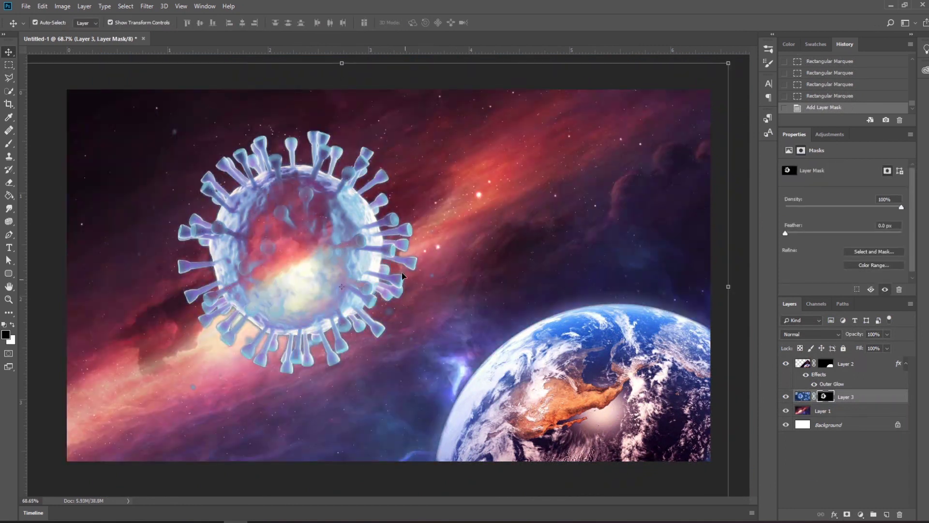
pyautogui.rightClick(300, 252)
pyautogui.moveTo(261, 233); pyautogui.dragTo(295, 271)
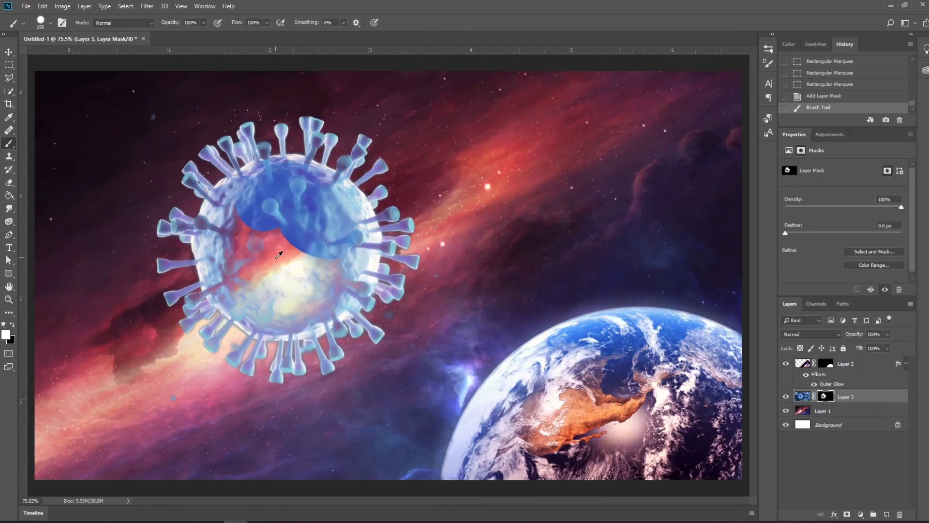
pyautogui.scroll(3, 291, 271)
pyautogui.rightClick(419, 318)
pyautogui.click(450, 332)
pyautogui.moveTo(417, 310); pyautogui.dragTo(411, 290)
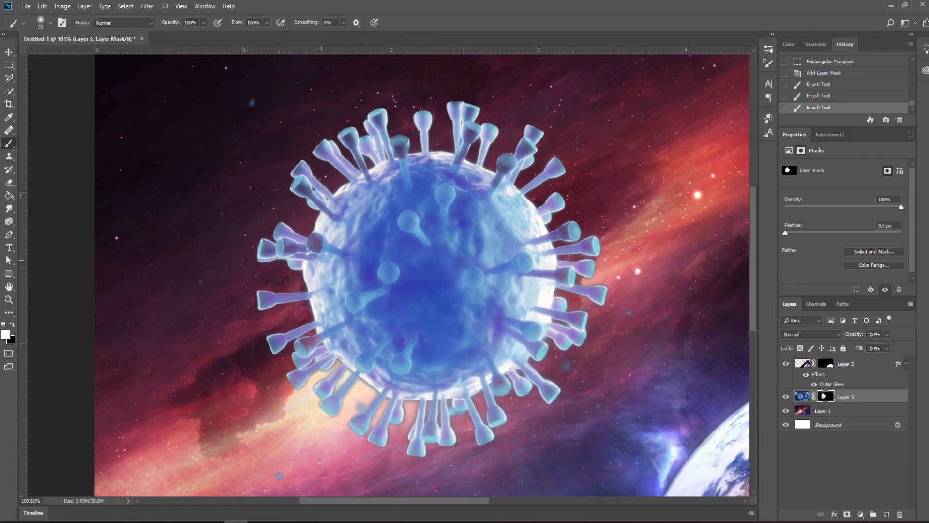
# Step: Paint black on the mask with a 25–30 px brush to hide stray areas around the spikes
pyautogui.scroll(5, 410, 275)
pyautogui.scroll(-5, 292, 317)
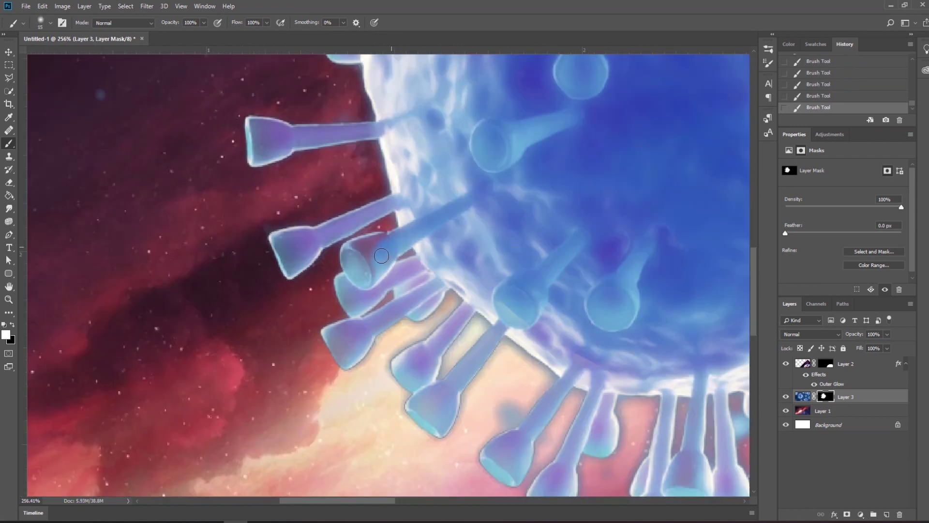
pyautogui.scroll(-5, 352, 254)
pyautogui.hscroll(5, 471, 349)
pyautogui.press('x')
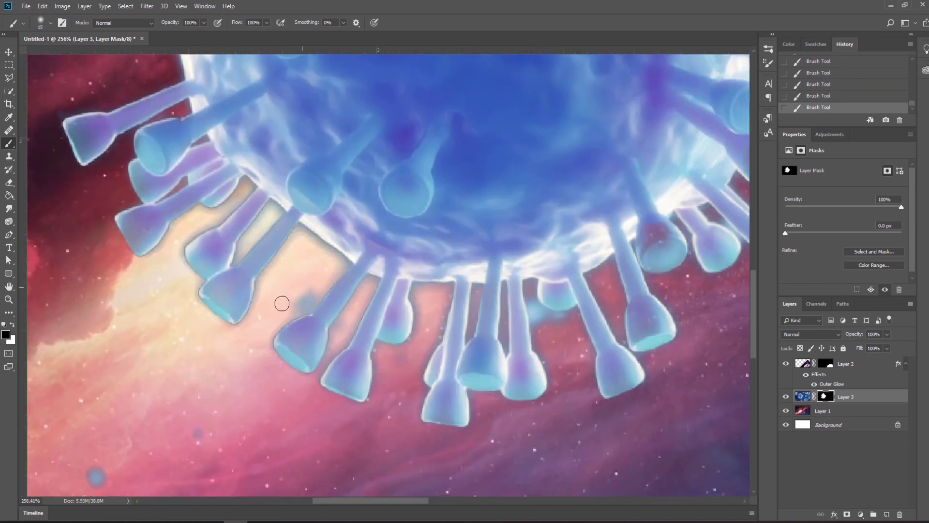
pyautogui.keyDown('alt'); pyautogui.scroll(-3, 420, 257); pyautogui.keyUp('alt')
pyautogui.scroll(2, 649, 217)
pyautogui.hscroll(5, 579, 200)
pyautogui.press(']')
pyautogui.press(']')
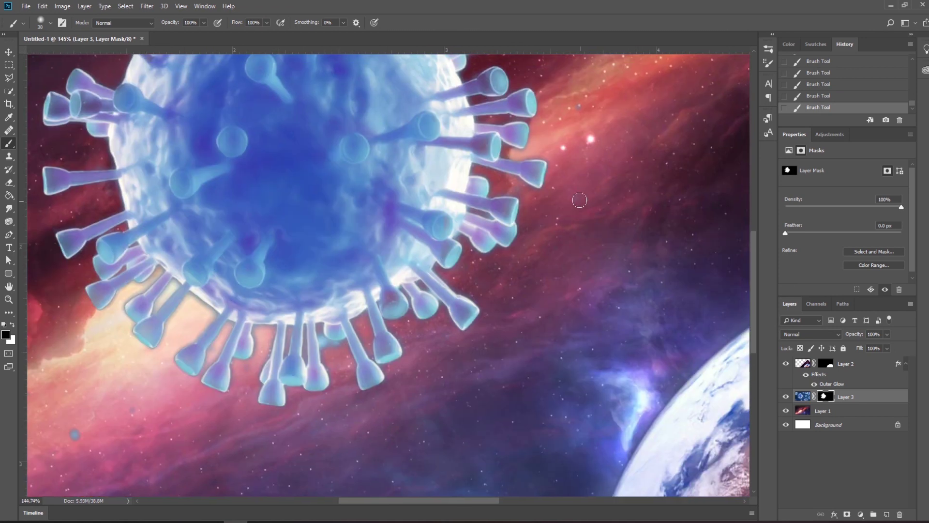
pyautogui.press('x')
pyautogui.press('[')
pyautogui.scroll(2, 311, 329)
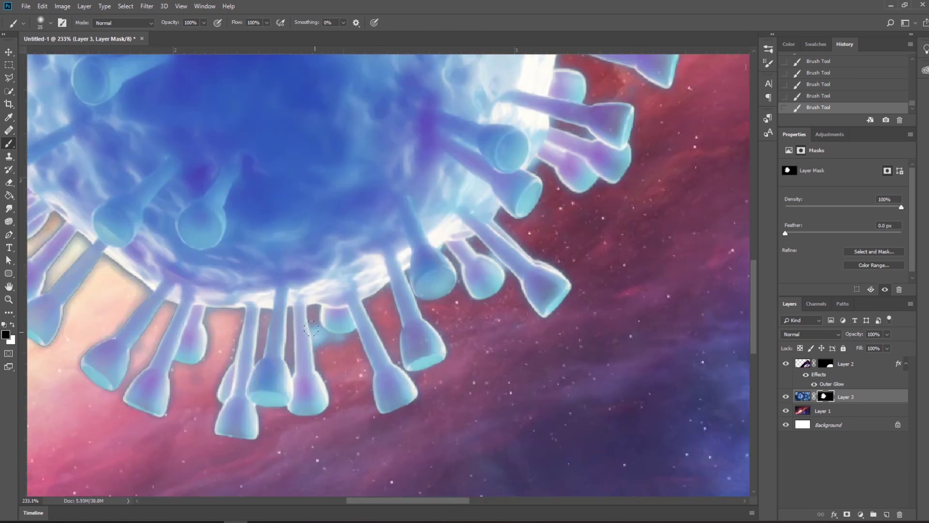
pyautogui.keyDown('alt'); pyautogui.scroll(-4, 337, 343); pyautogui.keyUp('alt')
pyautogui.keyDown('alt'); pyautogui.scroll(4, 276, 159); pyautogui.keyUp('alt')
# Step: Pan around the virus, painting white on the mask to restore spike edges
pyautogui.press('x')
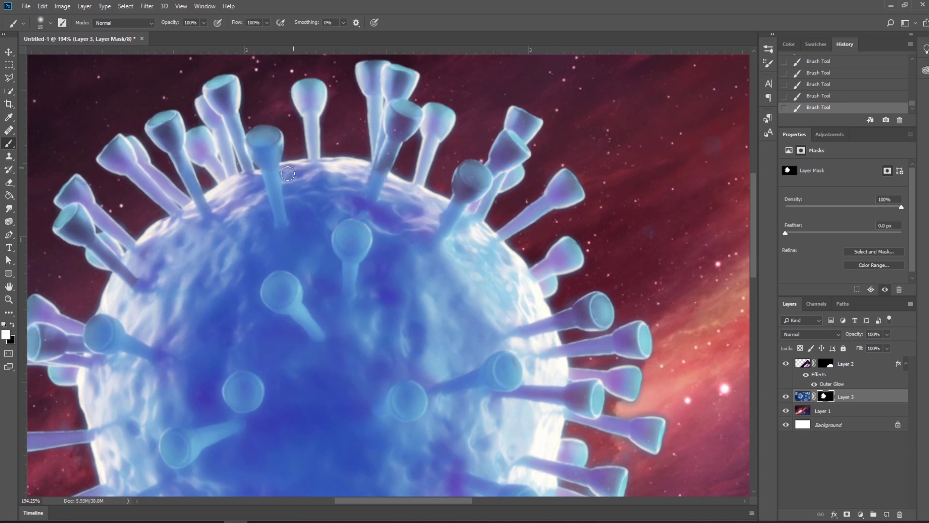
pyautogui.keyDown('alt'); pyautogui.scroll(2, 315, 230); pyautogui.keyUp('alt')
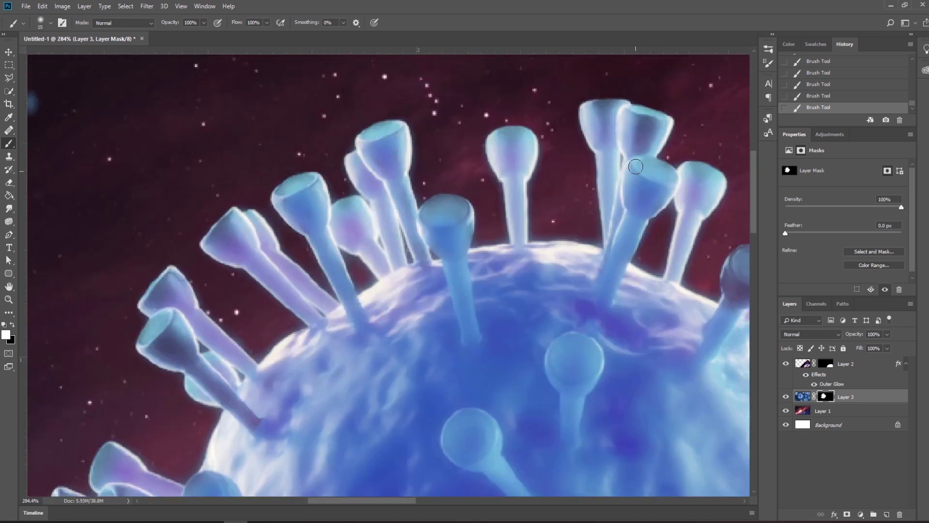
pyautogui.hscroll(4, 605, 218)
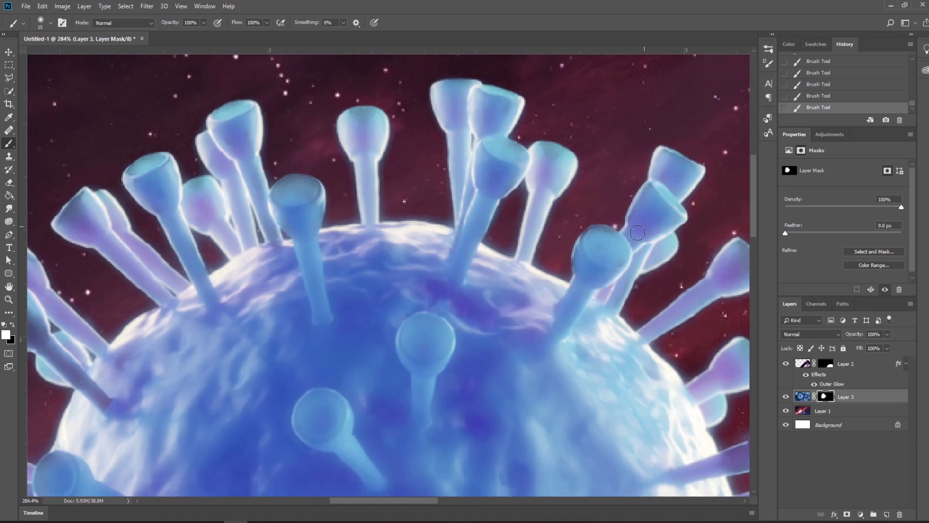
pyautogui.hscroll(6, 638, 232)
pyautogui.scroll(-2, 530, 390)
pyautogui.scroll(-1, 542, 339)
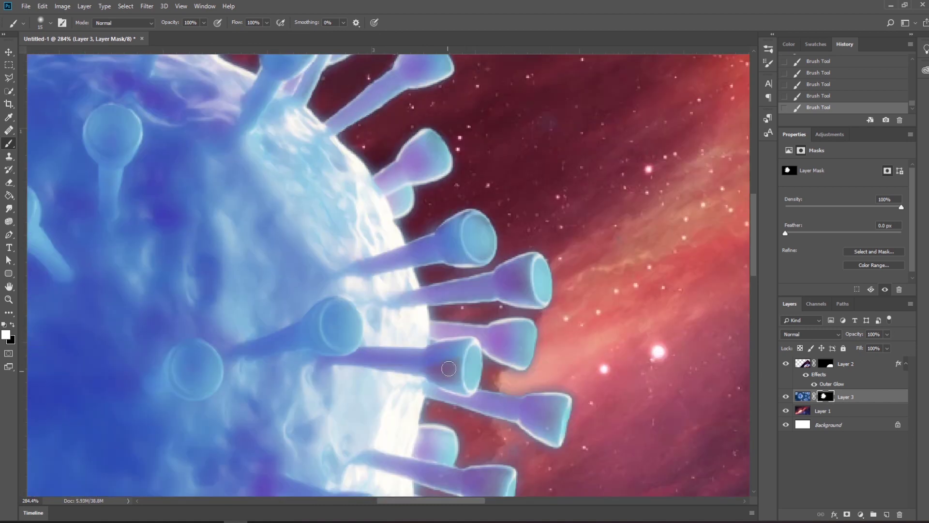
pyautogui.hscroll(2, 559, 272)
pyautogui.scroll(-5, 467, 339)
pyautogui.hscroll(-5, 445, 417)
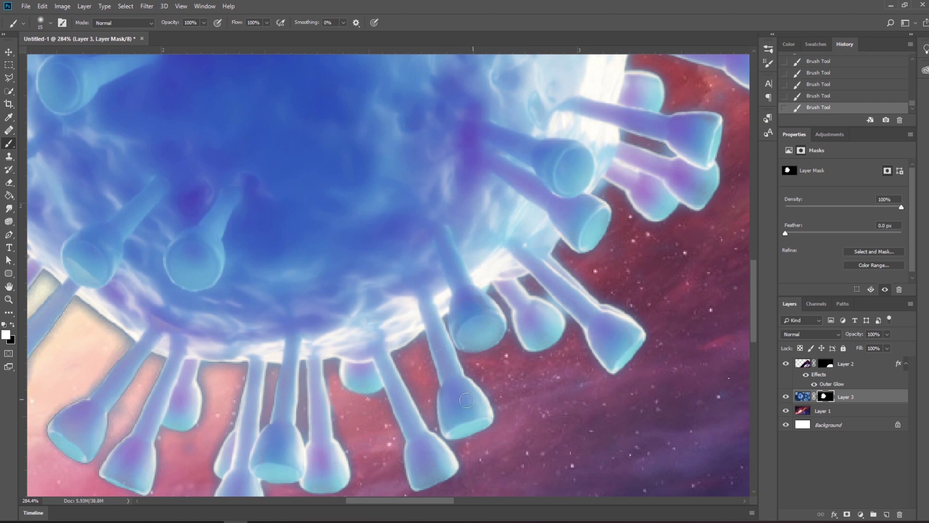
pyautogui.scroll(-3, 467, 400)
pyautogui.hscroll(-8, 435, 291)
pyautogui.scroll(4, 290, 339)
pyautogui.hscroll(-4, 392, 219)
pyautogui.press('x')
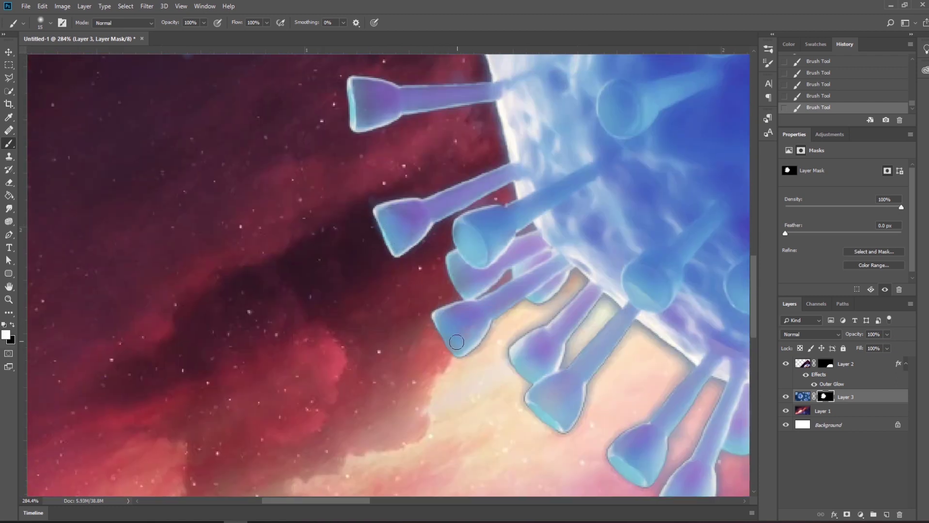
pyautogui.scroll(7, 456, 343)
pyautogui.hscroll(-1, 505, 280)
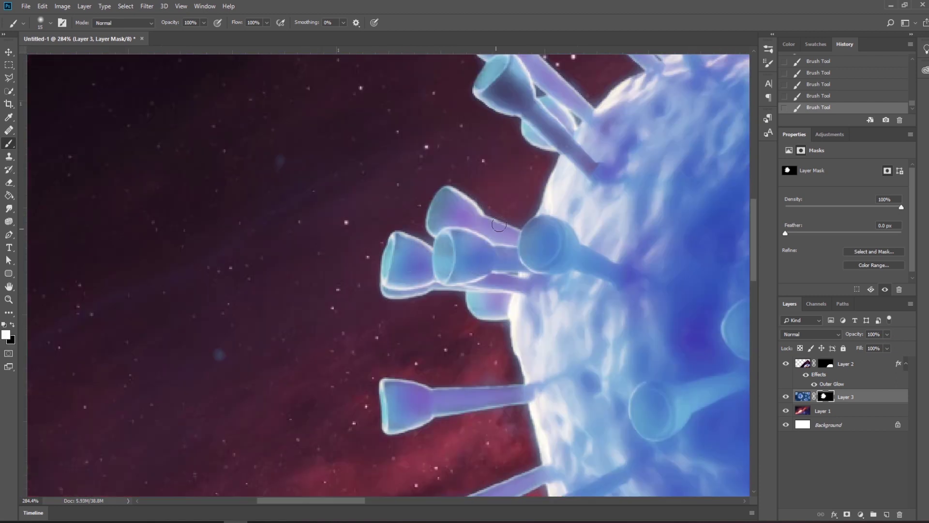
pyautogui.scroll(3, 499, 224)
pyautogui.hscroll(-3, 499, 224)
# Step: Move the virus toward the upper left and enlarge it with Free Transform
pyautogui.press('x')
pyautogui.hotkey('ctrl', '0')
pyautogui.press('v')
pyautogui.moveTo(351, 272)
pyautogui.mouseDown()
pyautogui.moveTo(328, 297)
pyautogui.moveTo(227, 160)
pyautogui.mouseUp()
pyautogui.press('v')
pyautogui.hotkey('ctrl', 't')
pyautogui.moveTo(160, 112); pyautogui.dragTo(121, 83)
pyautogui.press('Return')
# Step: Run Auto Tone, Contrast and Color on the virus, nudge it right, and apply Sharpen
pyautogui.click(62, 6)
pyautogui.click(90, 50)
pyautogui.click(85, 71)
pyautogui.moveTo(242, 237); pyautogui.dragTo(248, 237)
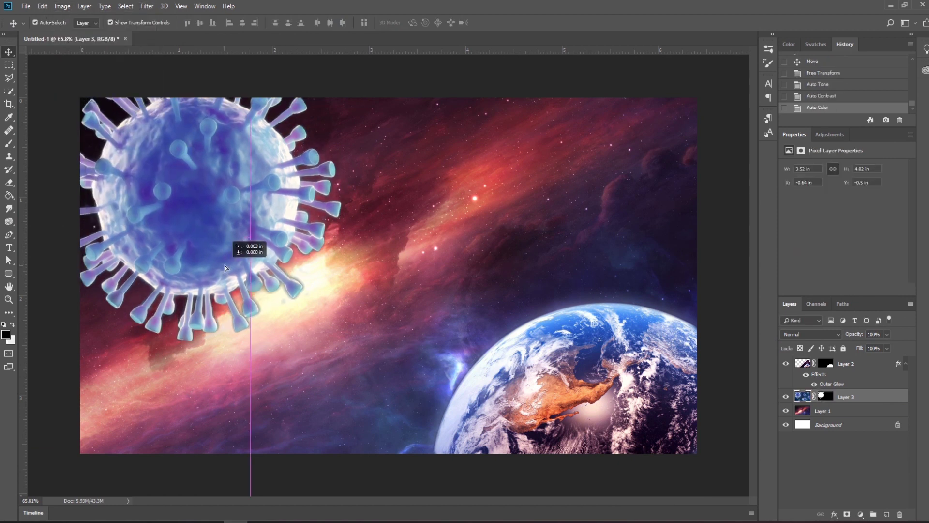
pyautogui.click(147, 6)
pyautogui.click(316, 188)
# Step: Brighten the virus with Brightness/Contrast and Levels, then start refining its mask edge
pyautogui.click(63, 6)
pyautogui.click(286, 31)
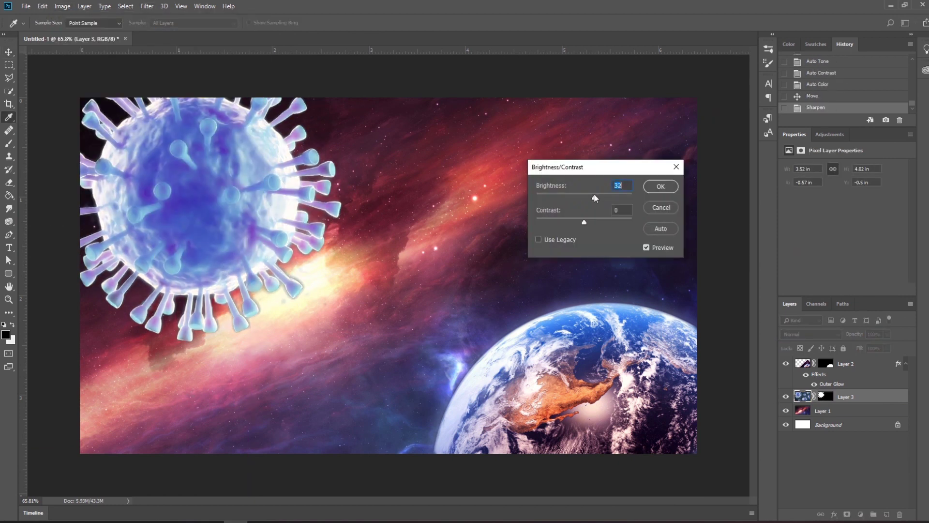
pyautogui.press('Return')
pyautogui.hotkey('ctrl', 'l')
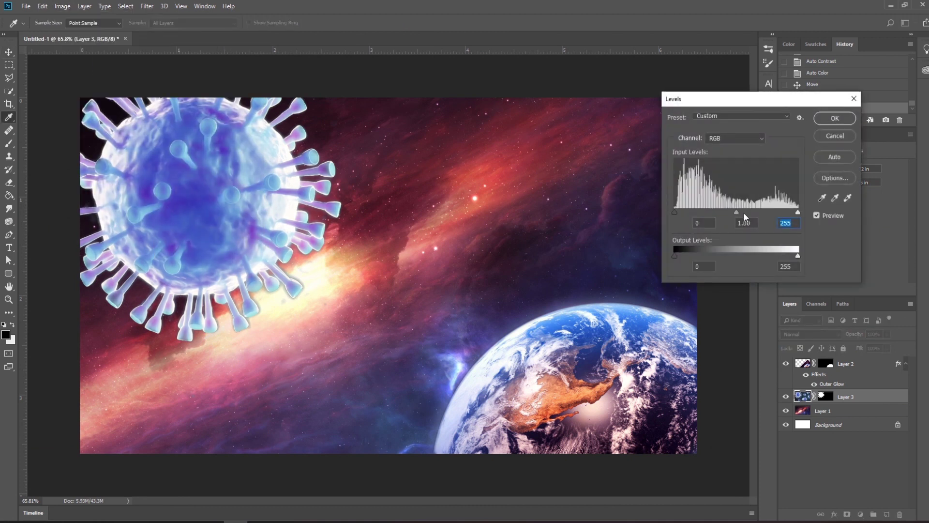
pyautogui.press('Return')
pyautogui.click(827, 263)
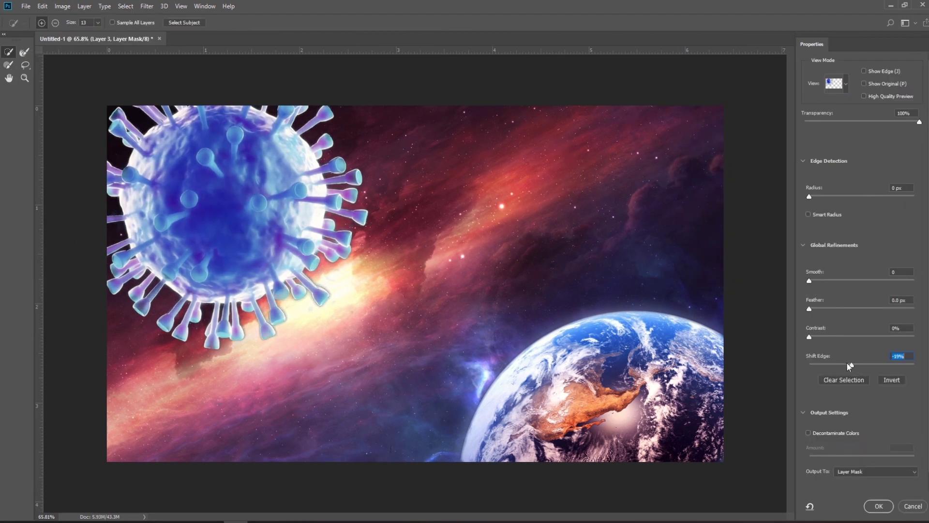
# Step: Commit the refined mask, then raise the red Curves channel on Layer 3 to turn the virus pink
pyautogui.press('Return')
pyautogui.click(802, 397)
pyautogui.click(62, 6)
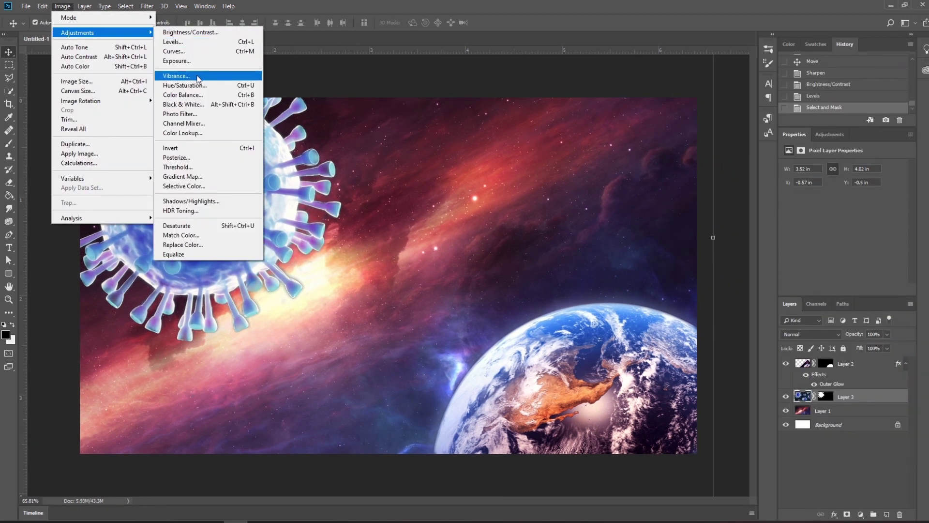
pyautogui.click(283, 54)
pyautogui.hotkey('alt', '3')
pyautogui.moveTo(682, 175)
pyautogui.mouseDown()
pyautogui.moveTo(681, 150)
pyautogui.moveTo(678, 166)
pyautogui.mouseUp()
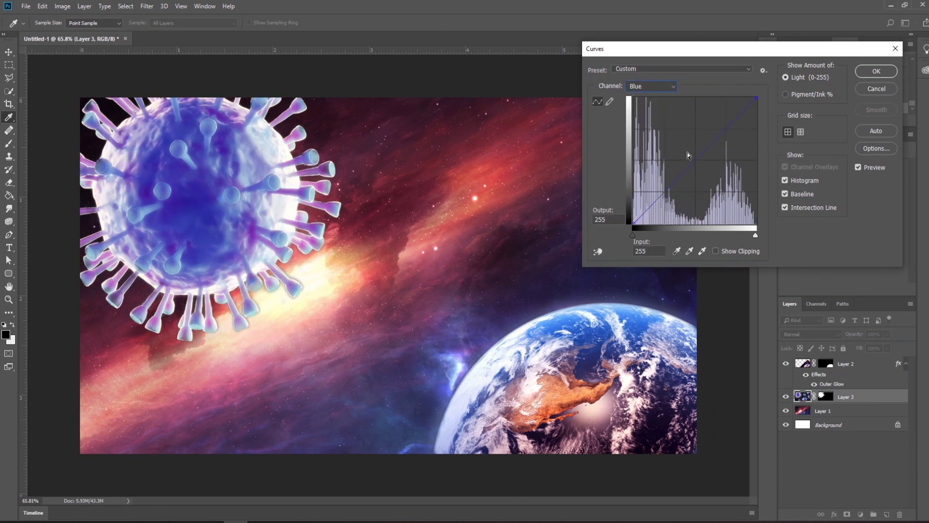
pyautogui.press('Return')
# Step: Warm the virus highlights toward red with Color Balance
pyautogui.click(62, 6)
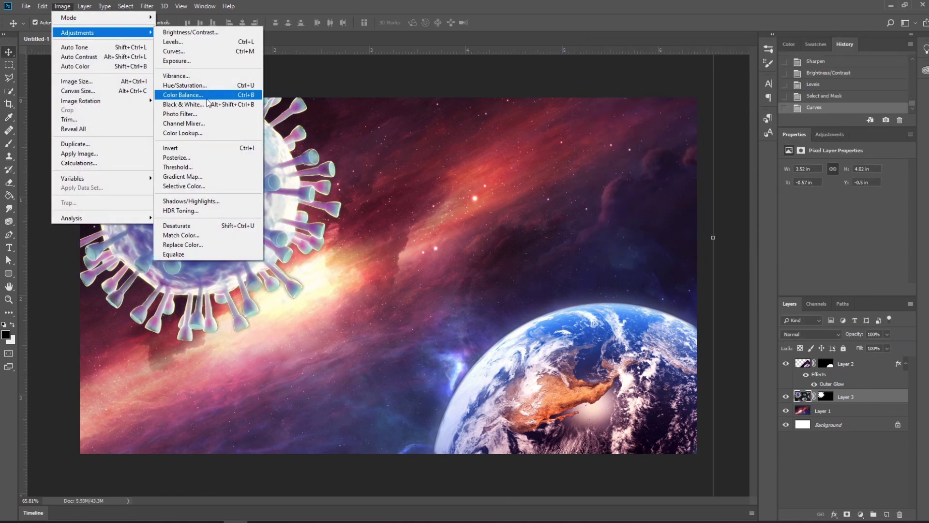
pyautogui.click(194, 94)
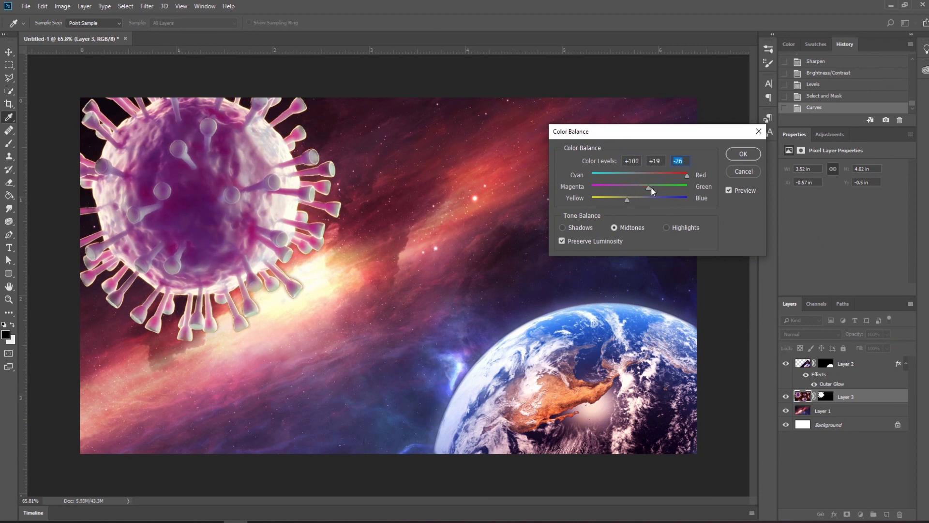
pyautogui.click(595, 229)
pyautogui.click(666, 227)
pyautogui.moveTo(644, 187); pyautogui.dragTo(653, 191)
pyautogui.click(743, 154)
# Step: Shift the virus's hue and lightness with Hue/Saturation to finish the hot red-pink look
pyautogui.click(62, 5)
pyautogui.click(203, 85)
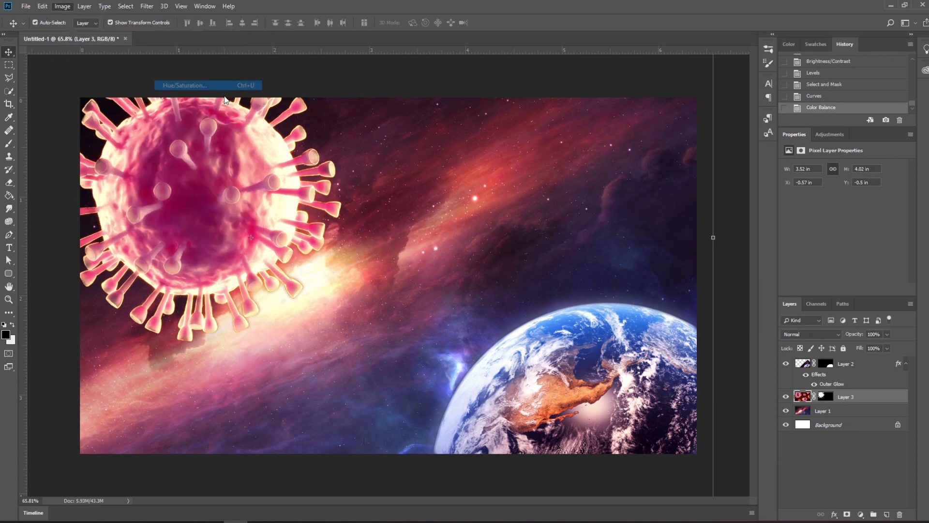
pyautogui.moveTo(579, 243)
pyautogui.mouseDown()
pyautogui.moveTo(625, 244)
pyautogui.moveTo(586, 244)
pyautogui.mouseUp()
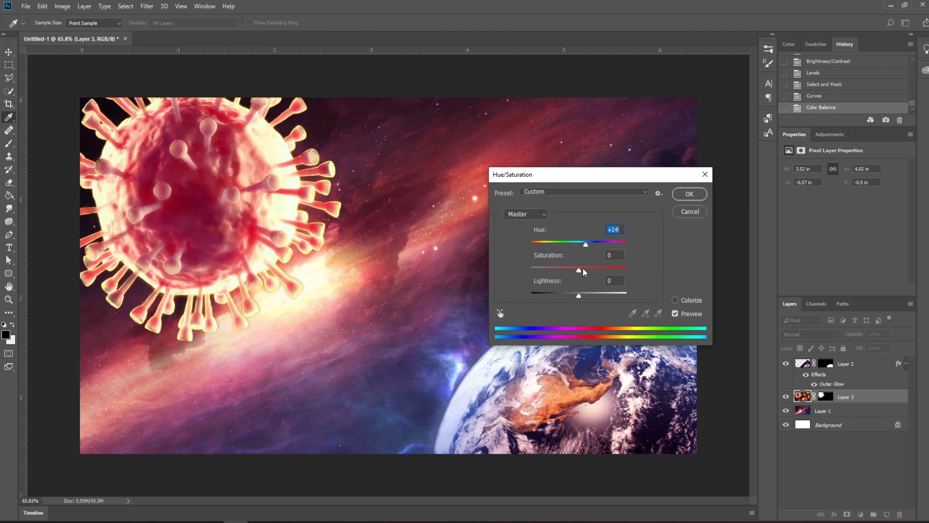
pyautogui.moveTo(579, 295); pyautogui.dragTo(570, 297)
pyautogui.press('Return')
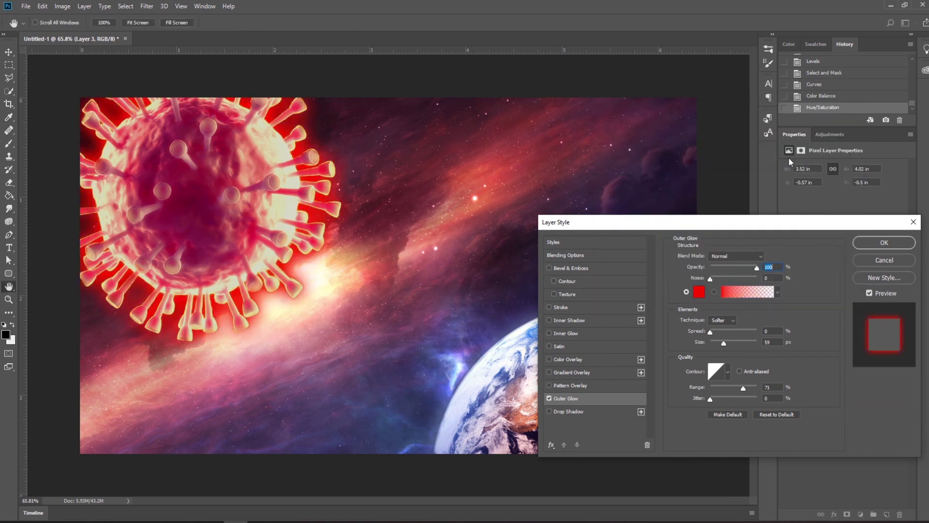
# Step: Apply the red outer glow and nudge the big virus slightly right and down
pyautogui.press('Return')
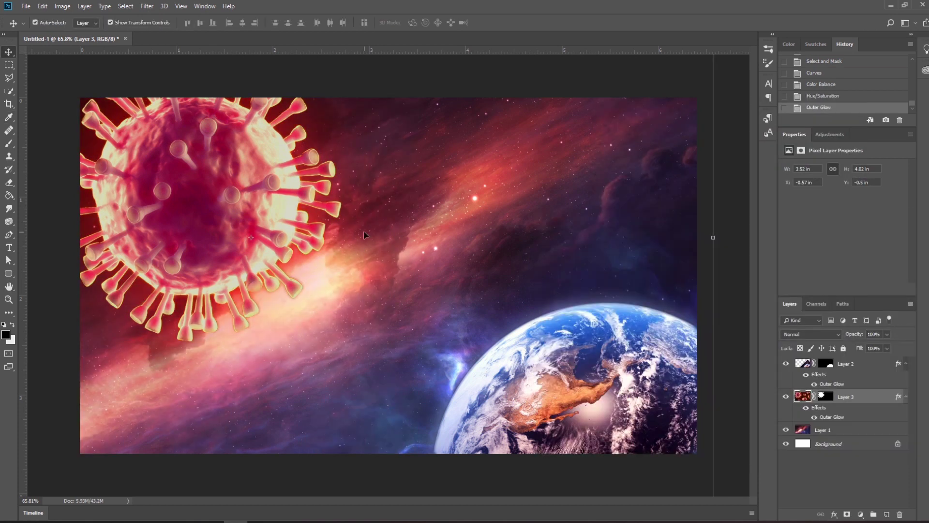
pyautogui.moveTo(214, 246); pyautogui.dragTo(221, 259)
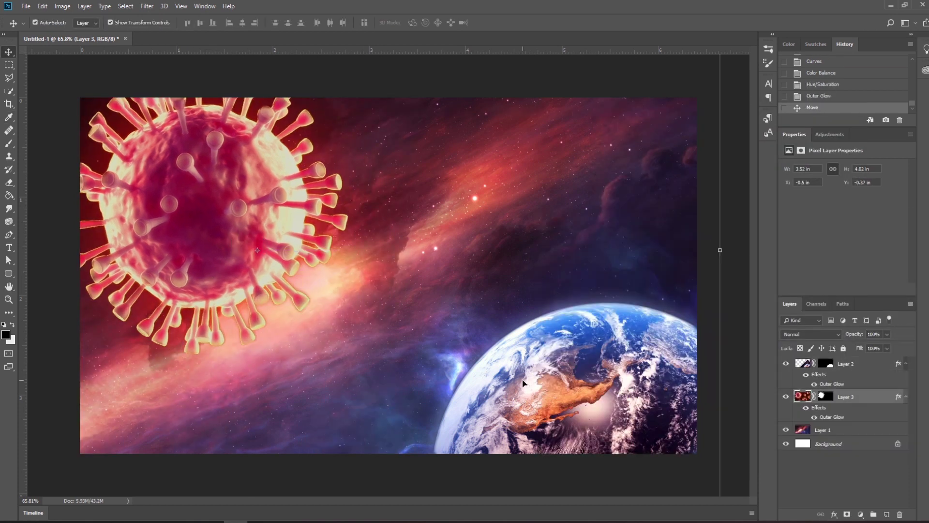
pyautogui.moveTo(153, 187); pyautogui.dragTo(160, 199)
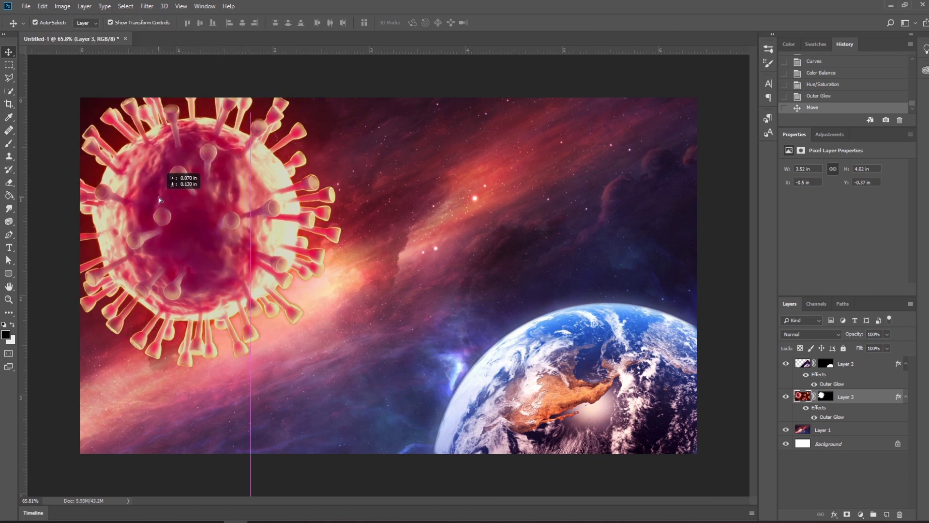
pyautogui.hotkey('ctrl', '-')
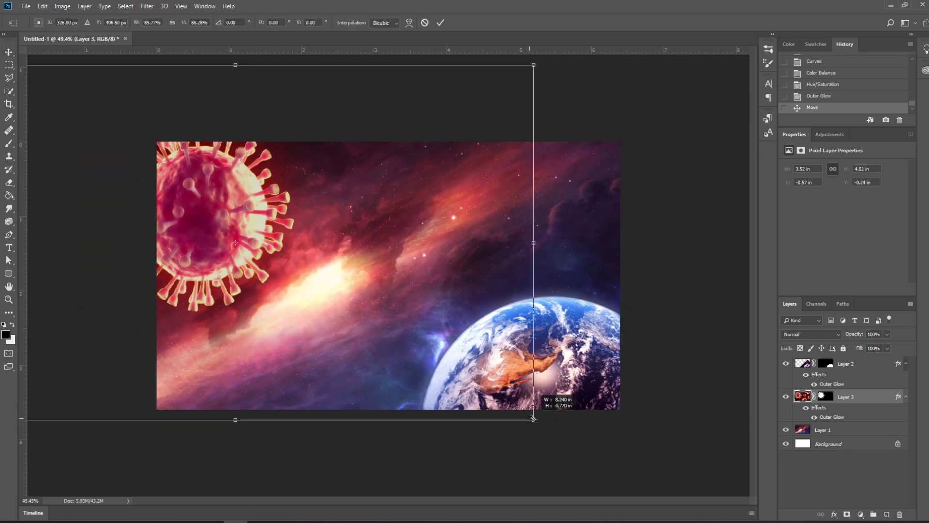
# Step: Place a smaller virus copy mid-frame and give it a lengthened Motion Blur streak
pyautogui.moveTo(632, 465); pyautogui.dragTo(334, 234)
pyautogui.moveTo(177, 166); pyautogui.dragTo(383, 232)
pyautogui.press('Return')
pyautogui.click(147, 5)
pyautogui.click(353, 183)
pyautogui.moveTo(601, 315)
pyautogui.mouseDown()
pyautogui.moveTo(575, 314)
pyautogui.moveTo(585, 314)
pyautogui.mouseUp()
pyautogui.press('Return')
pyautogui.moveTo(388, 236); pyautogui.dragTo(400, 245)
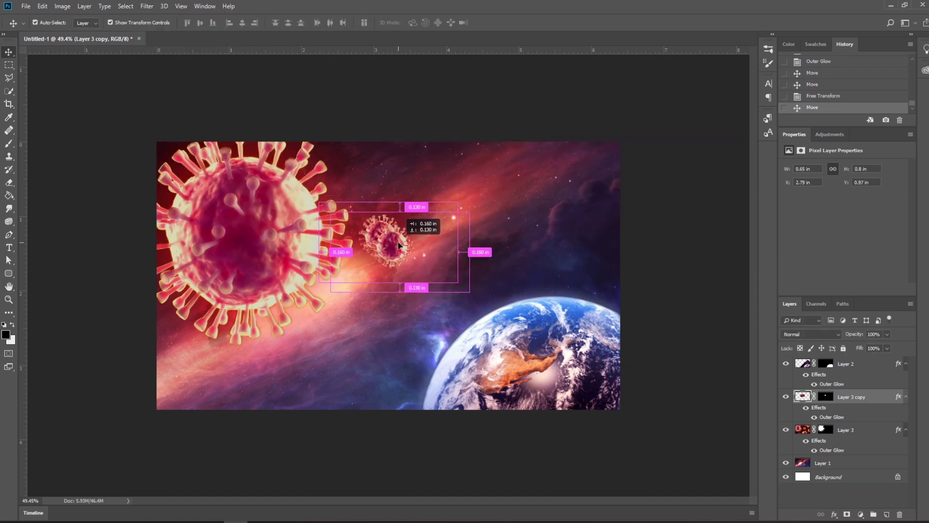
# Step: Make a second small virus copy and give it a -32° Motion Blur at 10 pixels
pyautogui.click(147, 6)
pyautogui.click(353, 182)
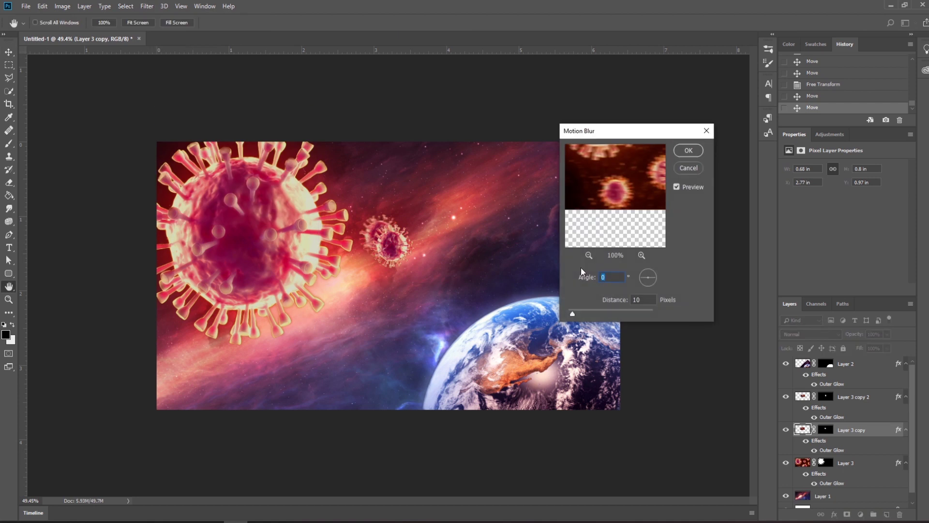
pyautogui.click(687, 157)
pyautogui.scroll(2, 386, 275)
pyautogui.moveTo(391, 244); pyautogui.dragTo(402, 230)
pyautogui.click(146, 6)
pyautogui.click(300, 193)
pyautogui.moveTo(591, 313); pyautogui.dragTo(573, 315)
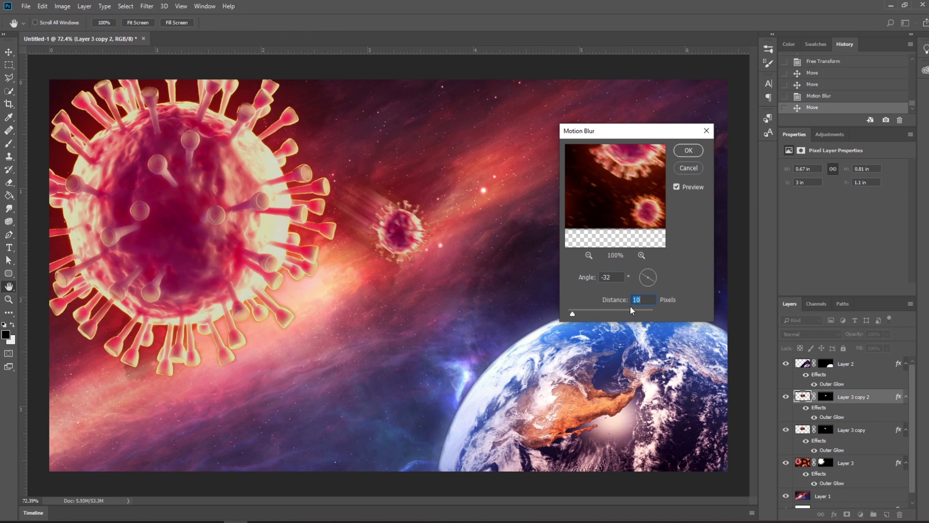
# Step: Finish the second copy's blur, group the small virus copies into Group 1, and drag out a duplicate
pyautogui.click(689, 150)
pyautogui.press('v')
pyautogui.rightClick(852, 426)
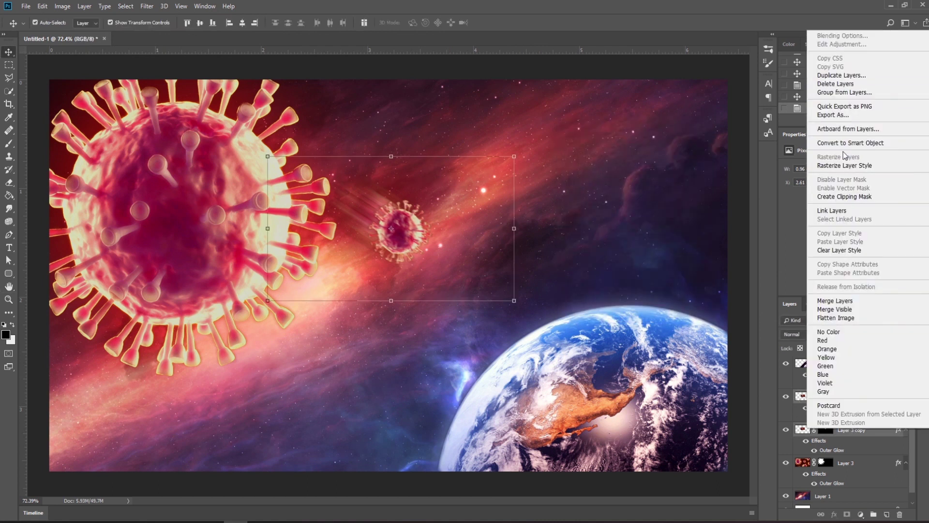
pyautogui.click(845, 92)
pyautogui.press('Return')
pyautogui.rightClick(852, 393)
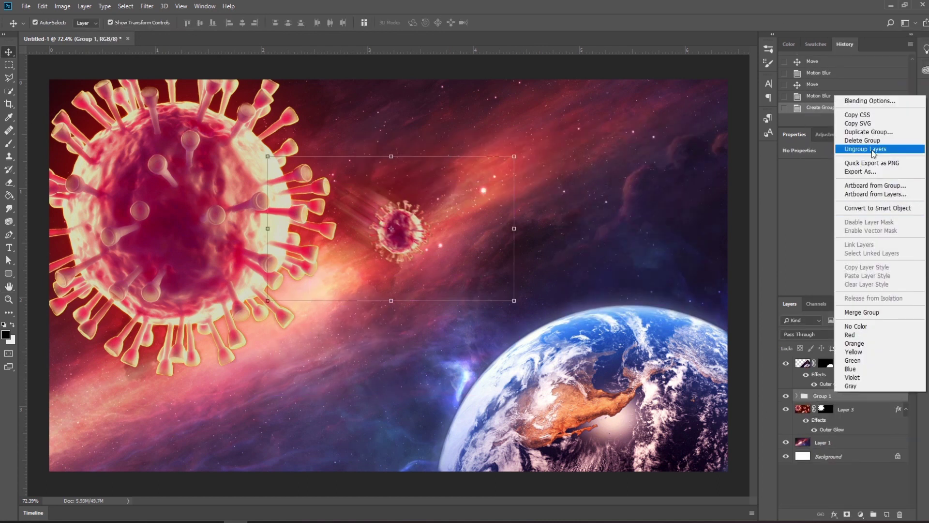
pyautogui.press('Escape')
pyautogui.moveTo(390, 213); pyautogui.dragTo(373, 344)
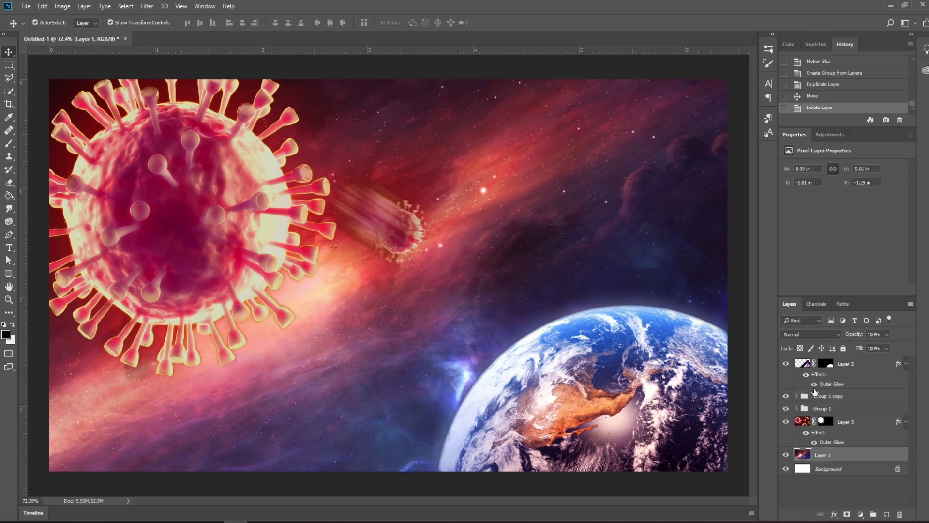
# Step: Duplicate the Layer 3 copy 2 virus group and move it toward the lower left
pyautogui.click(815, 395)
pyautogui.click(796, 396)
pyautogui.click(796, 442)
pyautogui.click(859, 455)
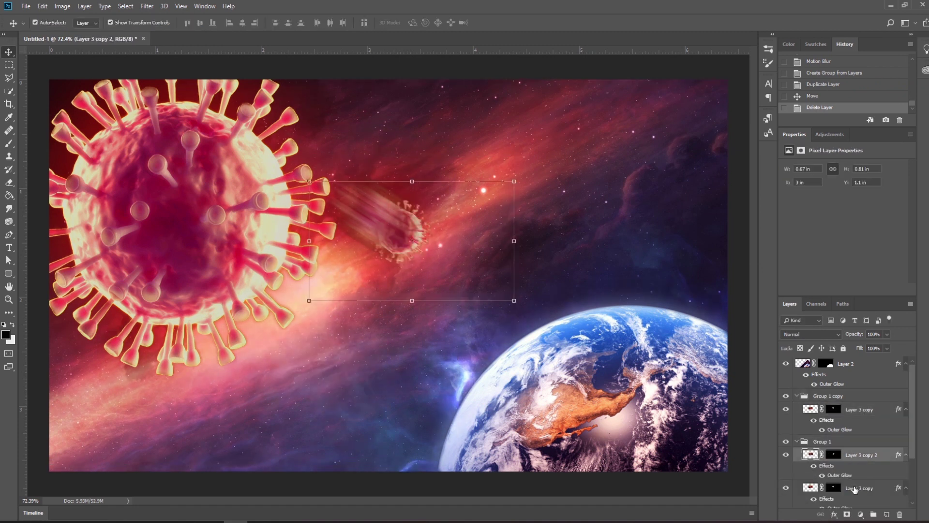
pyautogui.rightClick(859, 457)
pyautogui.click(840, 103)
pyautogui.hotkey('ctrl', 't')
pyautogui.moveTo(412, 240)
pyautogui.mouseDown()
pyautogui.moveTo(364, 382)
pyautogui.moveTo(368, 321)
pyautogui.mouseUp()
pyautogui.scroll(-2, 364, 382)
pyautogui.press('Return')
# Step: Nudge the upper small virus slightly into place
pyautogui.click(822, 408)
pyautogui.hotkey('ctrl', 't')
pyautogui.moveTo(397, 239); pyautogui.dragTo(400, 237)
pyautogui.press('Return')
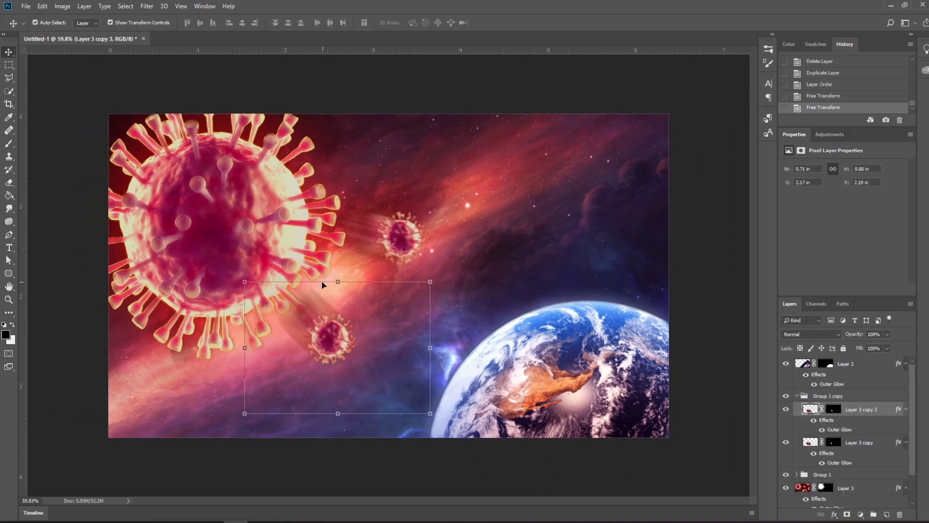
# Step: Duplicate Group 1 copy as Group 1 copy 2, shrink it, and move it down toward Earth
pyautogui.click(345, 354)
pyautogui.rightClick(844, 390)
pyautogui.click(859, 108)
pyautogui.press('Return')
pyautogui.moveTo(301, 352); pyautogui.dragTo(425, 405)
pyautogui.moveTo(466, 306); pyautogui.dragTo(470, 327)
# Step: Create Group 1 copy 3, then rotate it and shift it down-left
pyautogui.click(795, 391)
pyautogui.rightClick(825, 433)
pyautogui.click(859, 107)
pyautogui.press('Return')
pyautogui.hotkey('ctrl', 't')
pyautogui.moveTo(423, 235); pyautogui.dragTo(473, 212)
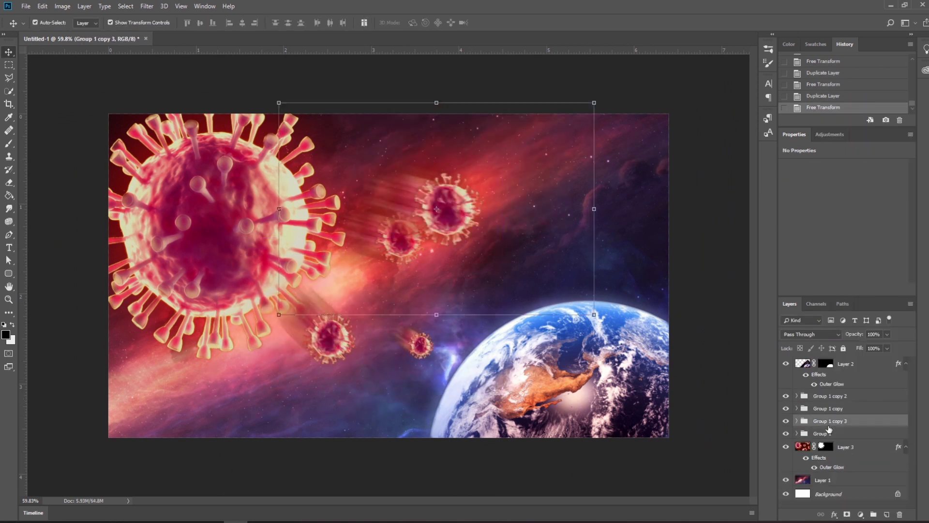
pyautogui.moveTo(604, 319)
pyautogui.mouseDown()
pyautogui.moveTo(467, 148)
pyautogui.moveTo(295, 302)
pyautogui.moveTo(271, 372)
pyautogui.mouseUp()
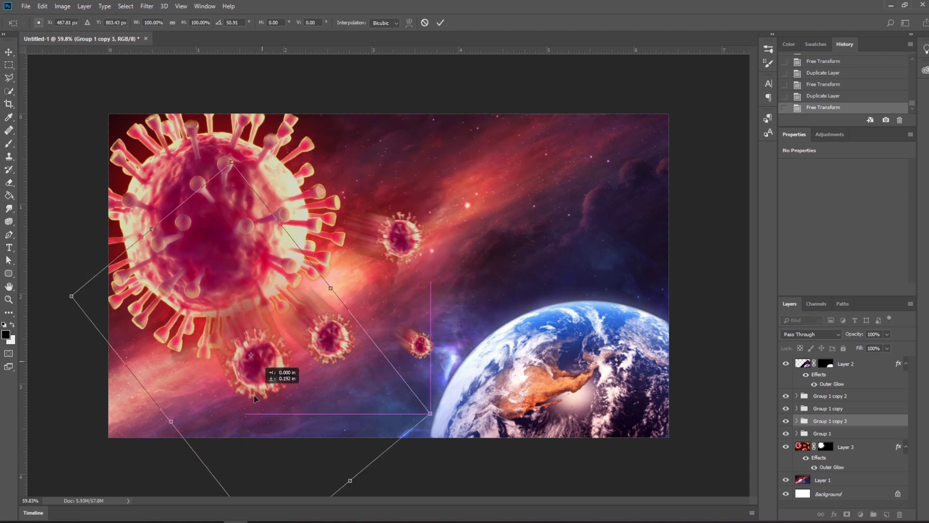
pyautogui.press('Return')
pyautogui.scroll(-2, 379, 356)
pyautogui.click(421, 339)
# Step: Create Group 1 copy 4, shrink it, and place it near Earth's edge
pyautogui.press('Return')
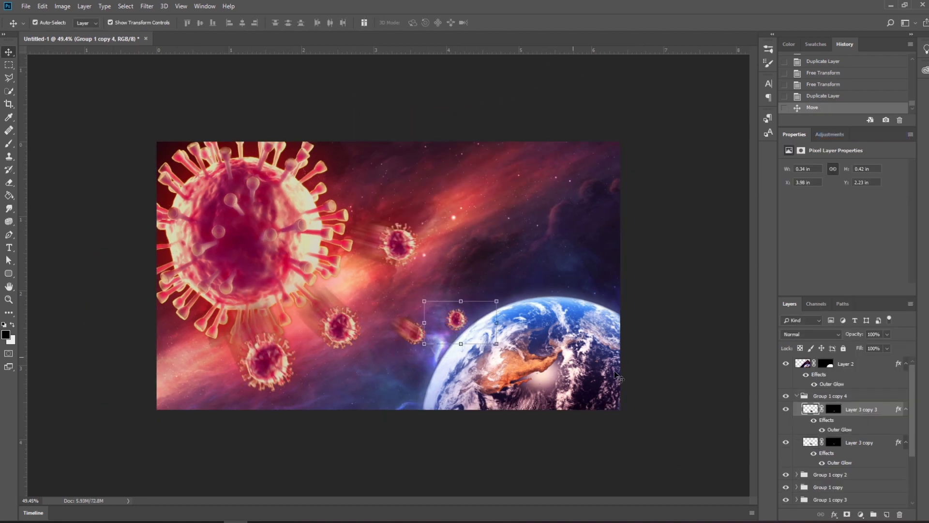
pyautogui.hotkey('ctrl', 't')
pyautogui.scroll(3, 423, 328)
pyautogui.moveTo(422, 328); pyautogui.dragTo(454, 350)
pyautogui.press('Return')
pyautogui.moveTo(810, 429); pyautogui.dragTo(823, 368)
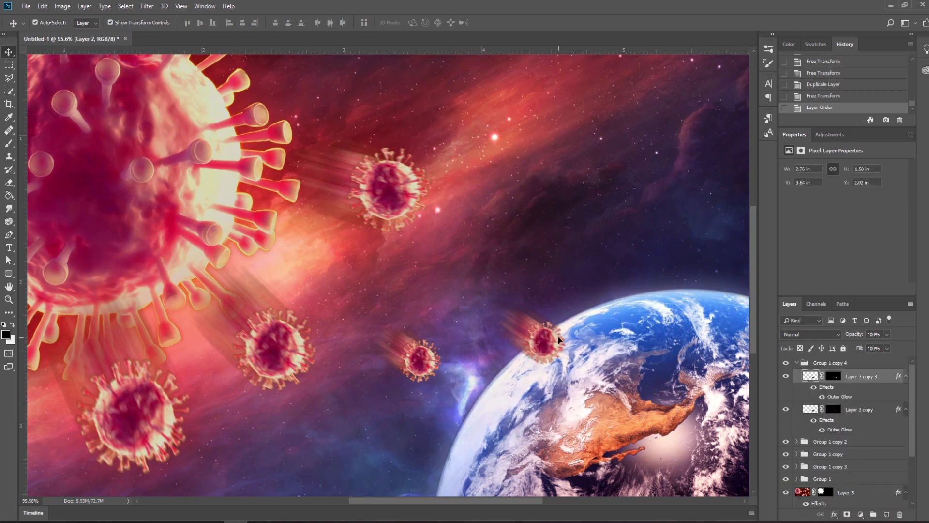
pyautogui.hotkey('ctrl', 't')
pyautogui.moveTo(621, 290); pyautogui.dragTo(581, 312)
pyautogui.press('Return')
pyautogui.scroll(-1, 497, 363)
# Step: Move the Layer 3 copy streaking virus closer to Earth without changing its blur
pyautogui.click(830, 363)
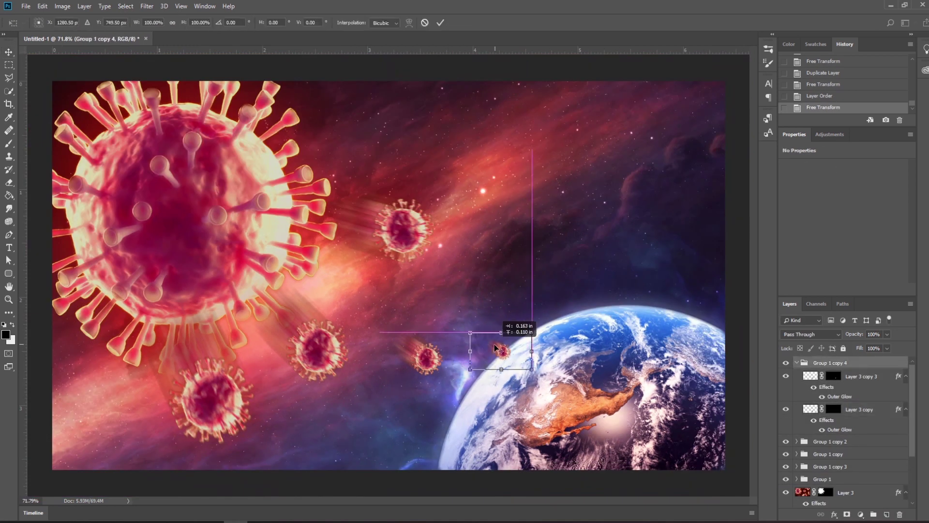
pyautogui.scroll(-1, 498, 329)
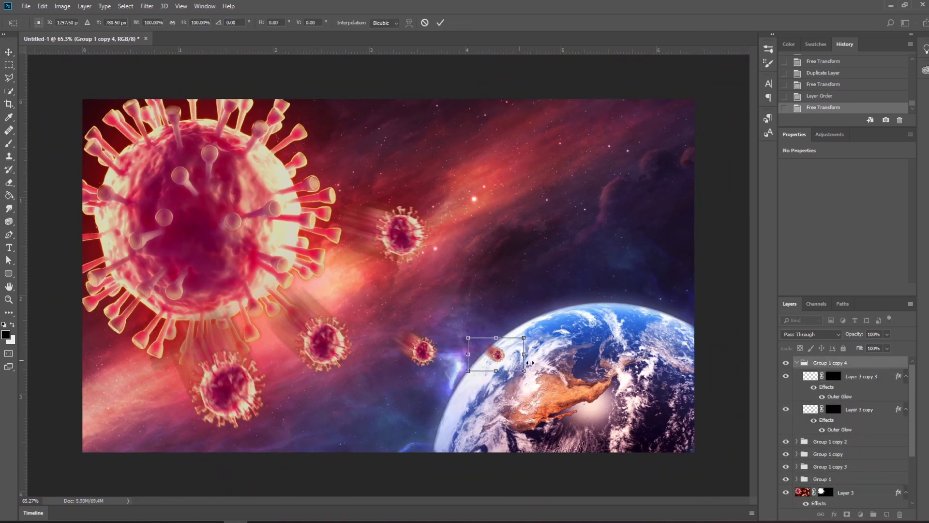
pyautogui.click(860, 409)
pyautogui.click(147, 6)
pyautogui.click(310, 201)
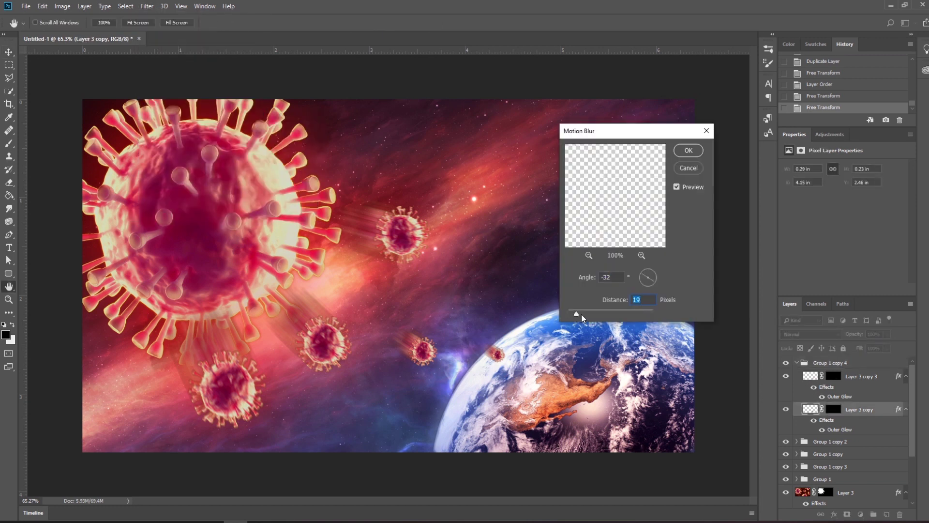
pyautogui.press('Escape')
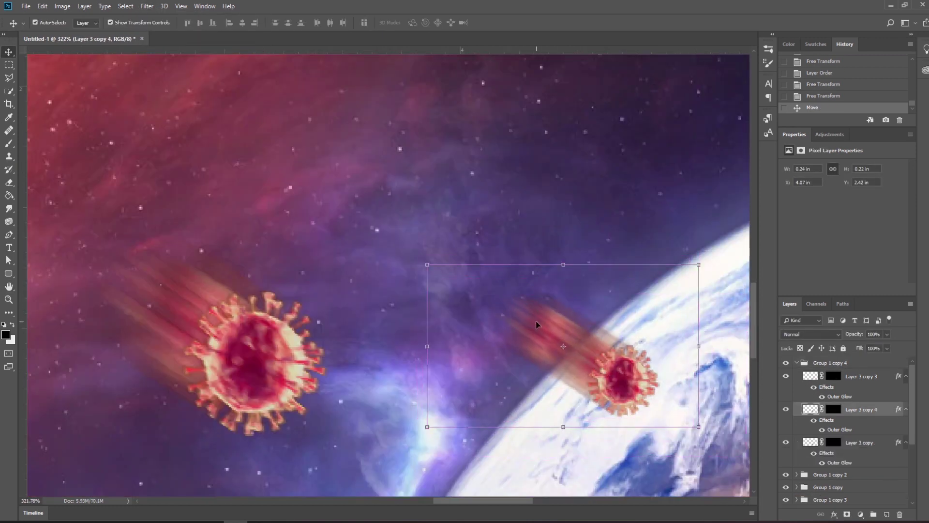
pyautogui.moveTo(513, 305); pyautogui.dragTo(496, 300)
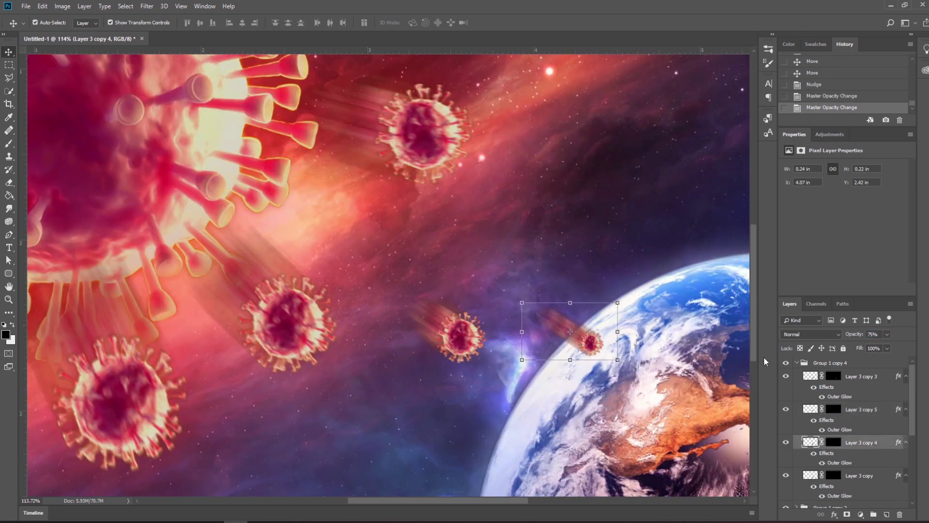
pyautogui.hotkey('ctrl', '0')
# Step: Enlarge and reposition the lower-left virus in Group 1 copy 3
pyautogui.click(797, 362)
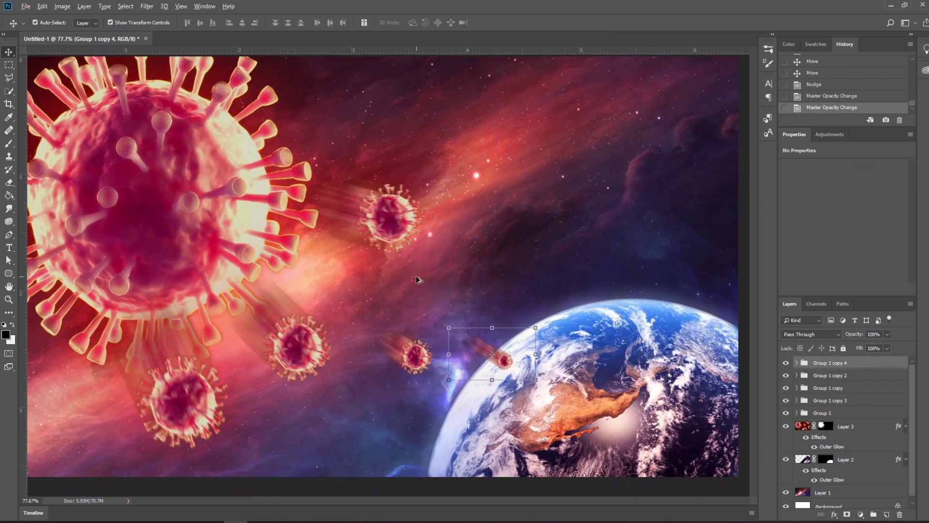
pyautogui.click(805, 402)
pyautogui.hotkey('ctrl', 't')
pyautogui.moveTo(242, 407); pyautogui.dragTo(282, 426)
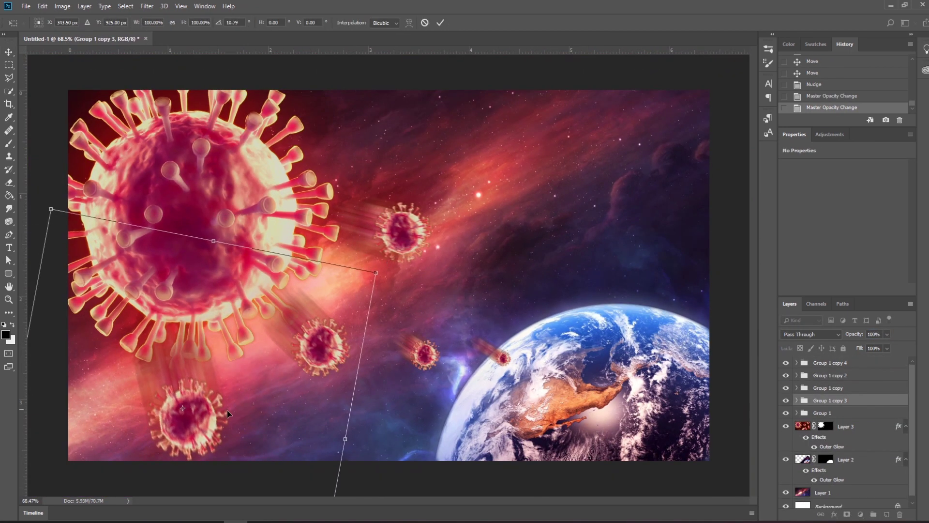
pyautogui.press('Return')
# Step: Create Group 1 copy 5 and rotate it near Earth, then enlarge the middle virus and shift it left
pyautogui.rightClick(819, 362)
pyautogui.click(833, 100)
pyautogui.press('Return')
pyautogui.hotkey('ctrl', 't')
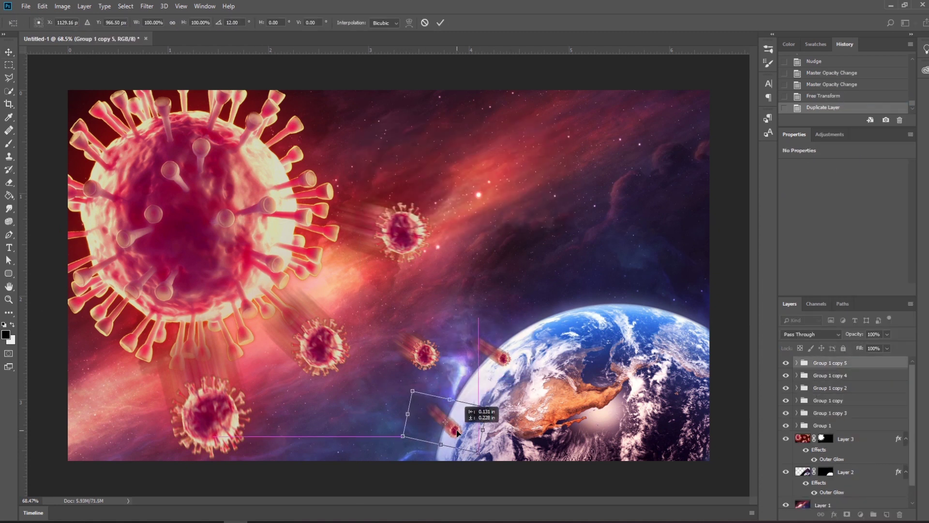
pyautogui.press('Return')
pyautogui.hotkey('ctrl', 't')
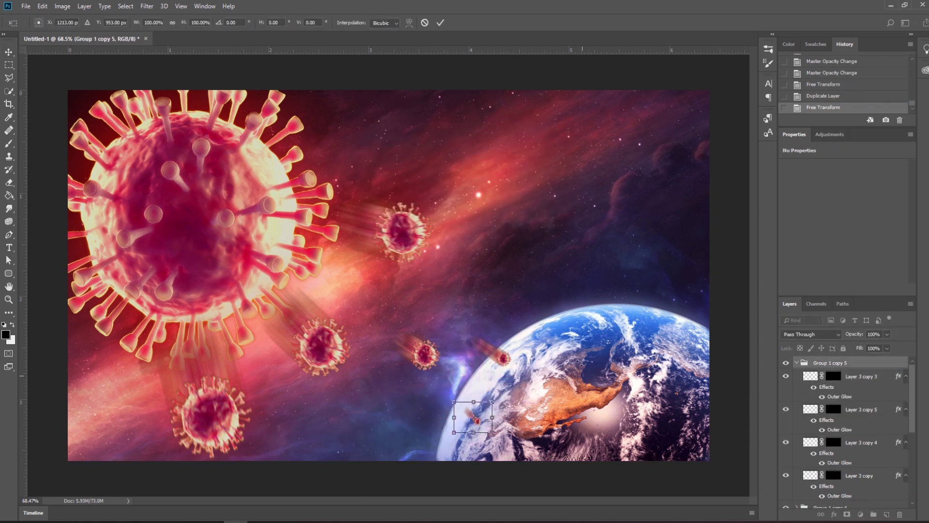
pyautogui.press('Return')
pyautogui.click(823, 387)
pyautogui.moveTo(335, 332); pyautogui.dragTo(327, 331)
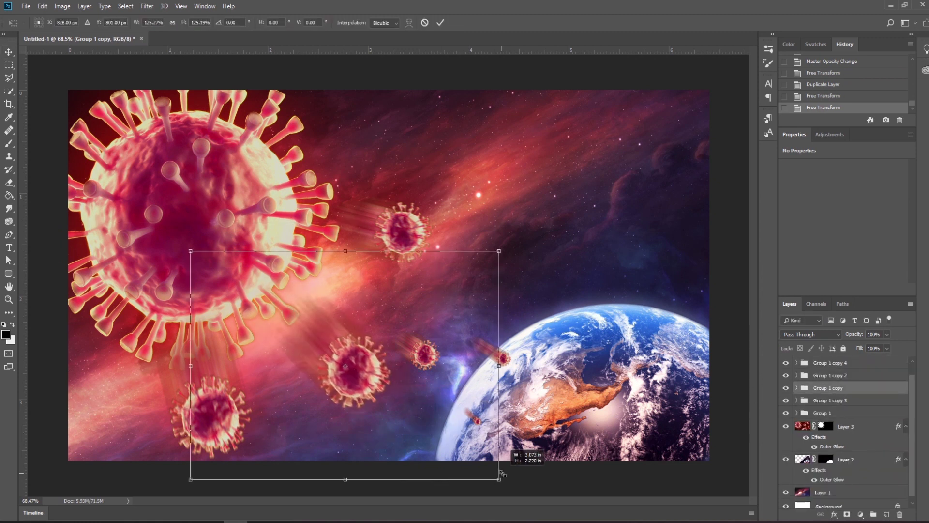
# Step: Create Group 1 copy 6, rotated and enlarged upright near the top, then move another virus toward Earth
pyautogui.rightClick(829, 416)
pyautogui.click(851, 153)
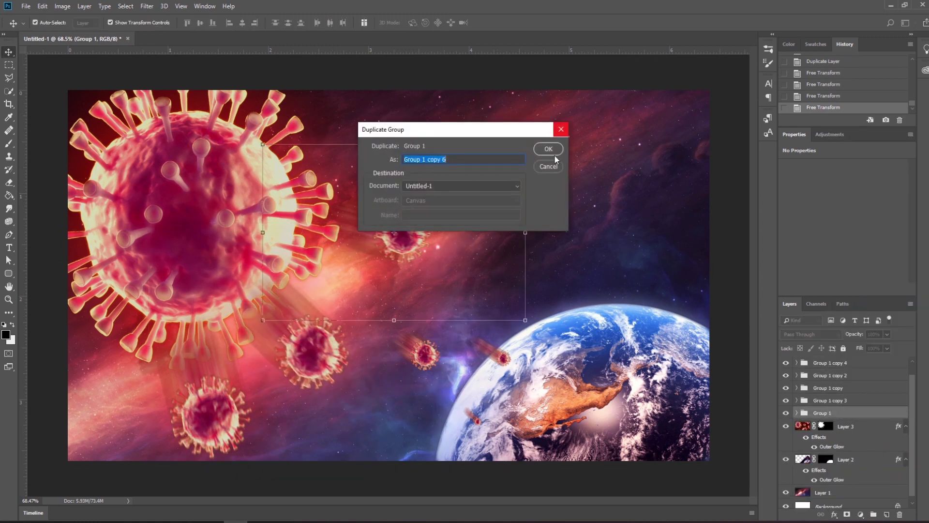
pyautogui.press('Return')
pyautogui.hotkey('ctrl', 't')
pyautogui.moveTo(433, 172); pyautogui.dragTo(416, 160)
pyautogui.moveTo(547, 219); pyautogui.dragTo(634, 247)
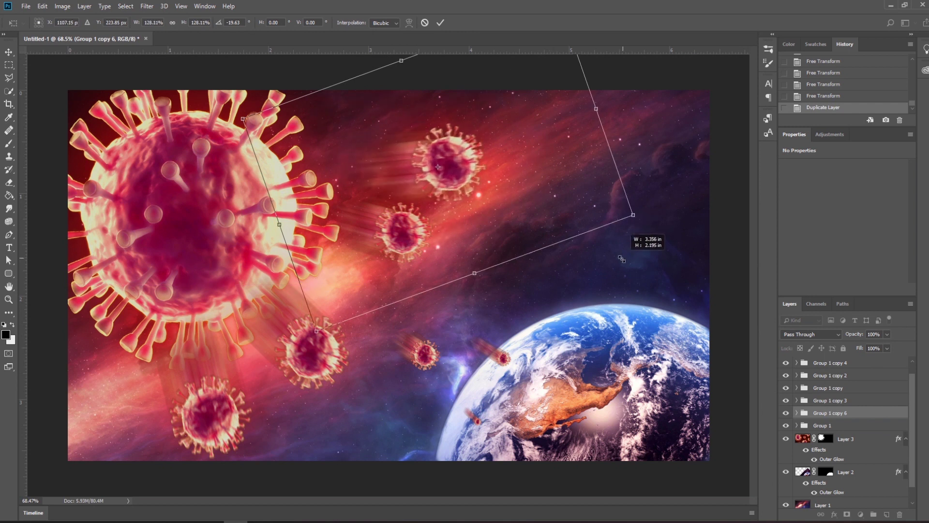
pyautogui.press('Return')
pyautogui.click(797, 413)
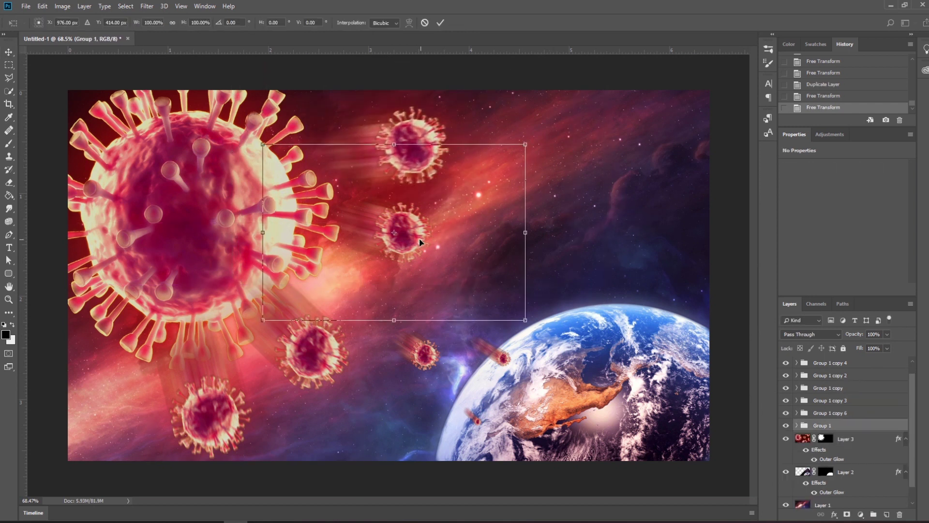
pyautogui.moveTo(401, 233); pyautogui.dragTo(440, 271)
# Step: Duplicate Group 1 copy 4 as Group 1 copy 7 and place it onto Earth's surface
pyautogui.click(830, 375)
pyautogui.hotkey('ctrl', 'j')
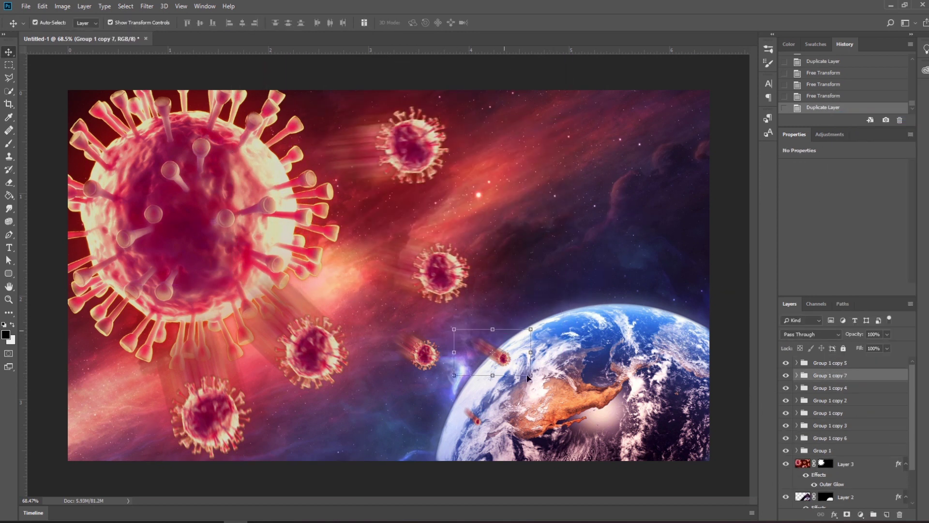
pyautogui.hotkey('ctrl', 't')
pyautogui.moveTo(508, 364); pyautogui.dragTo(526, 406)
pyautogui.press('Return')
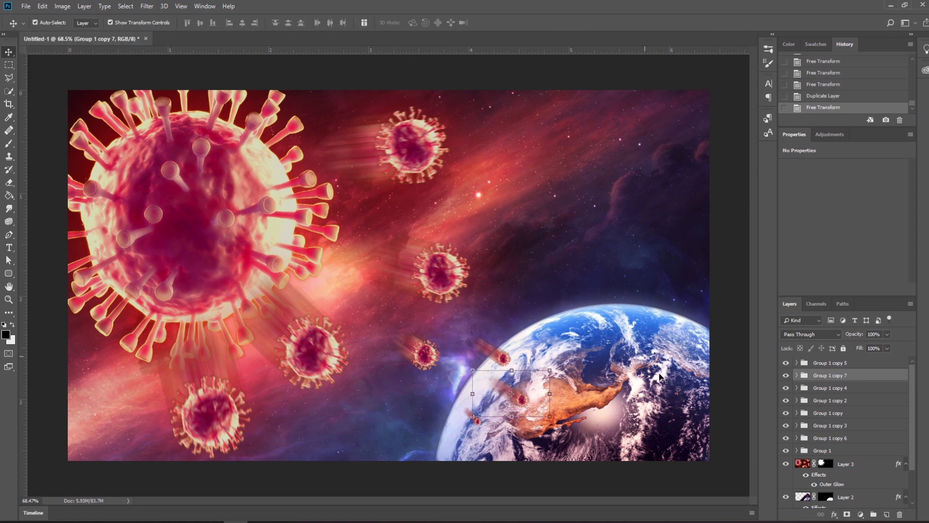
# Step: Select the Earth layer (Layer 2) and switch to the Burn Tool
pyautogui.scroll(-2, 823, 436)
pyautogui.click(846, 454)
pyautogui.rightClick(9, 221)
pyautogui.click(44, 224)
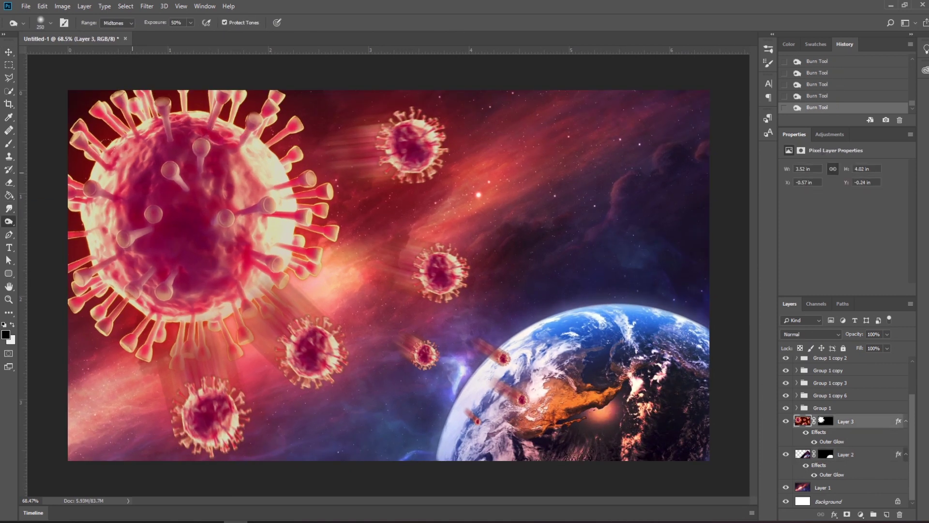
# Step: Darken parts of the large virus and add drop shadows to Layer 3 and Layer 2
pyautogui.moveTo(106, 140); pyautogui.dragTo(225, 242)
pyautogui.click(834, 514)
pyautogui.click(852, 512)
pyautogui.click(885, 242)
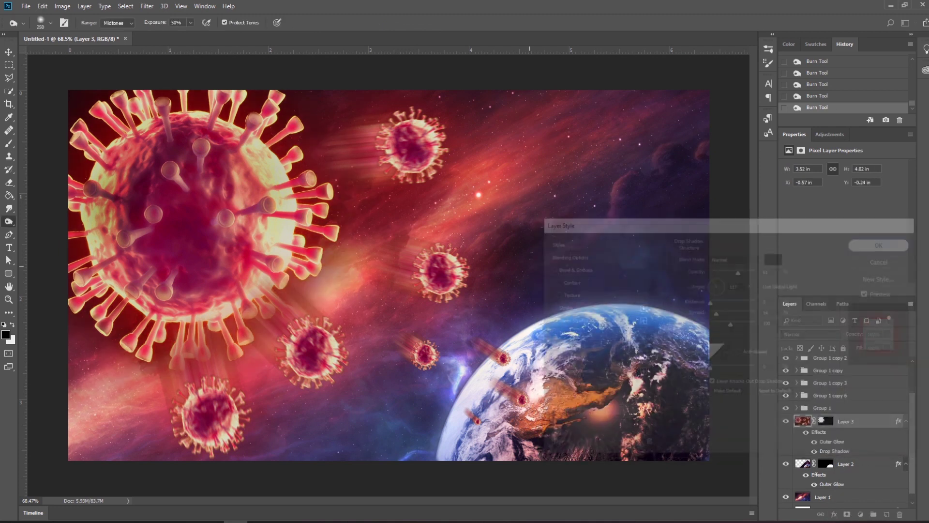
pyautogui.click(852, 464)
pyautogui.click(834, 514)
pyautogui.click(898, 177)
# Step: Give Group 1 copy 5 a bright red Outer Glow with the drop shadow enabled
pyautogui.click(830, 382)
pyautogui.click(834, 514)
pyautogui.click(703, 231)
pyautogui.click(722, 140)
pyautogui.press('Return')
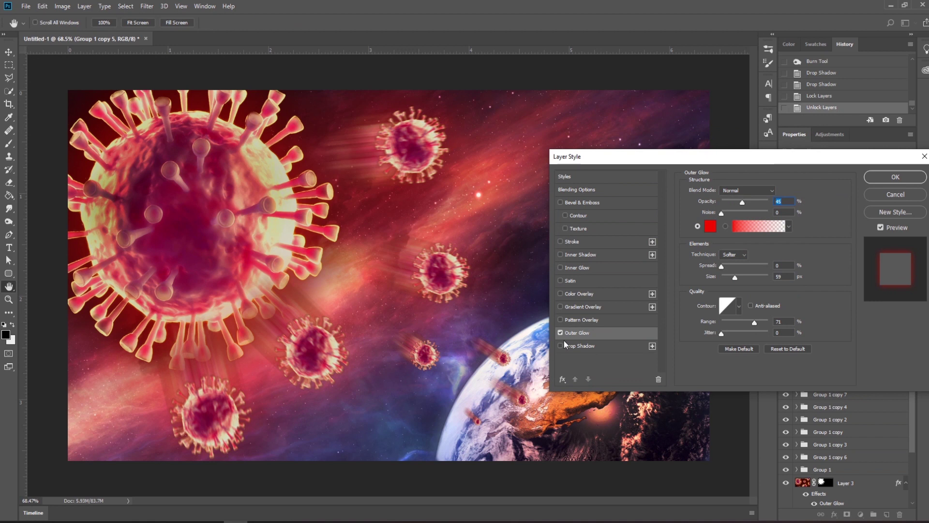
pyautogui.click(561, 346)
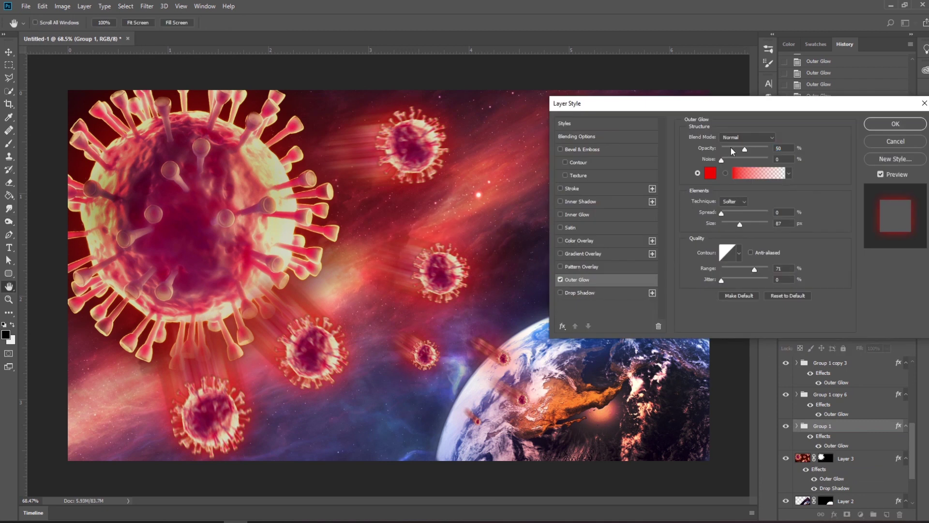
pyautogui.press('Return')
# Step: Switch to the Move tool and select the small virus group Group 1 copy 7
pyautogui.press('o')
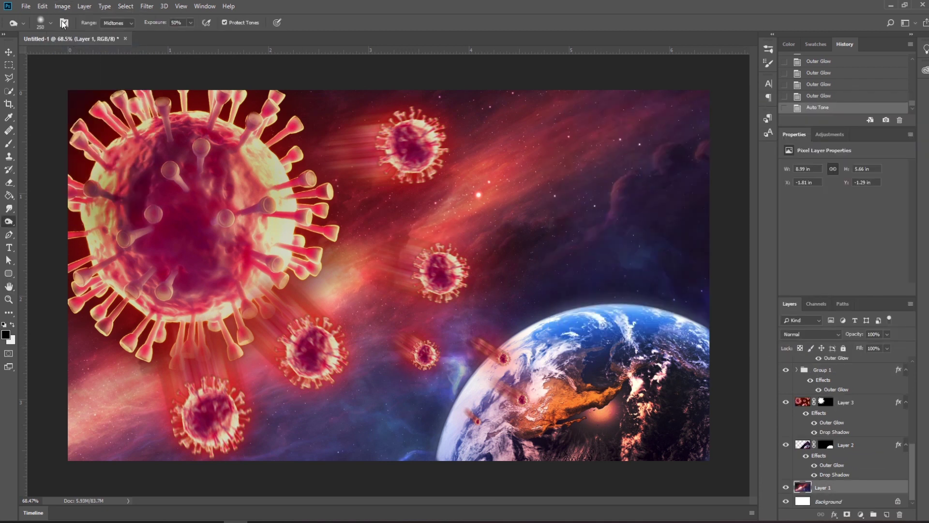
pyautogui.click(9, 51)
pyautogui.click(521, 400)
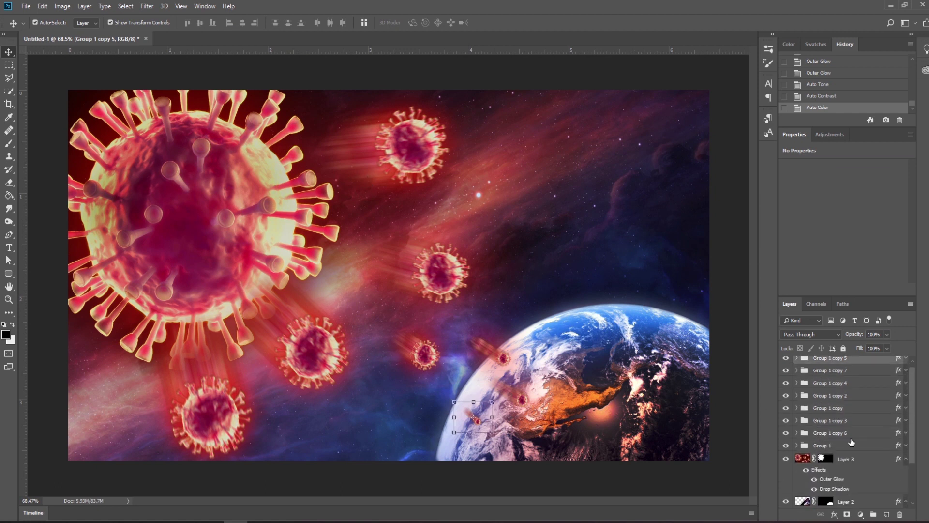
# Step: Duplicate a small virus group and shift the middle small virus to the left
pyautogui.moveTo(823, 414); pyautogui.dragTo(778, 456)
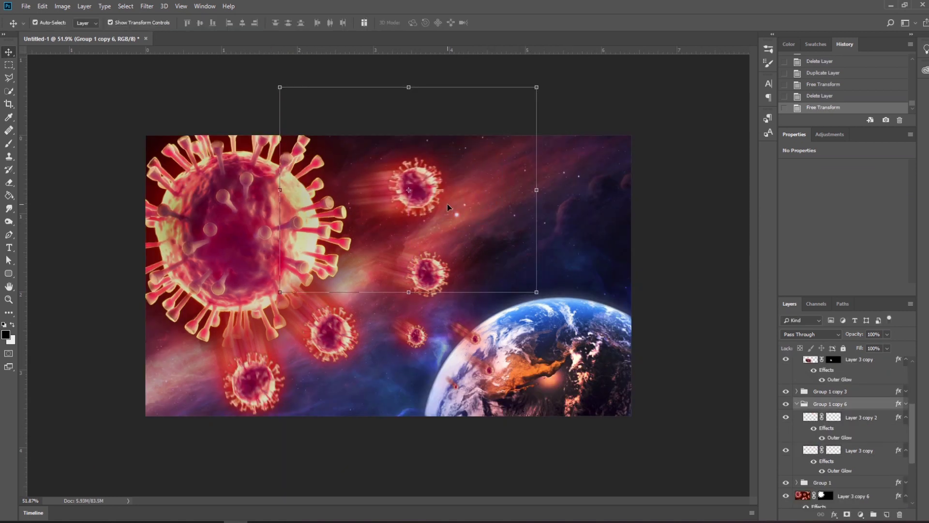
pyautogui.moveTo(349, 339); pyautogui.dragTo(374, 357)
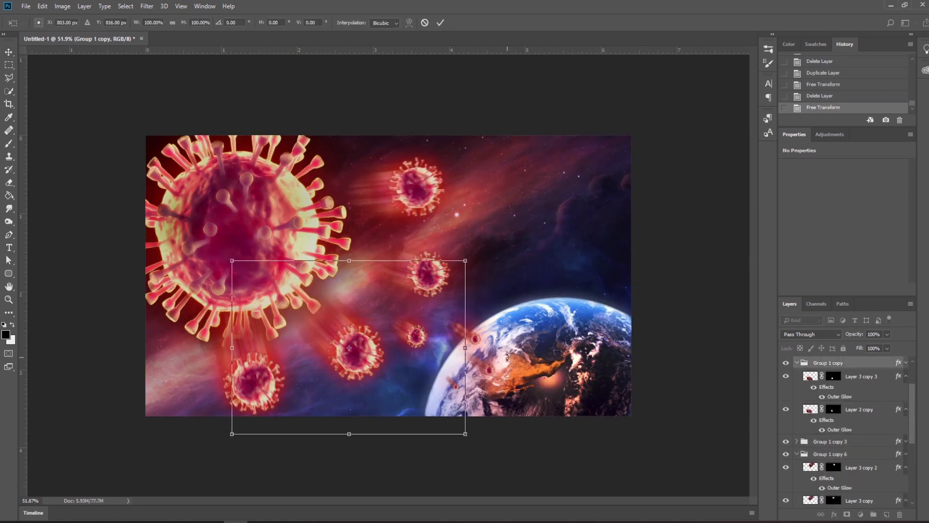
pyautogui.hotkey('ctrl', 'z')
pyautogui.press('Return')
pyautogui.click(720, 329)
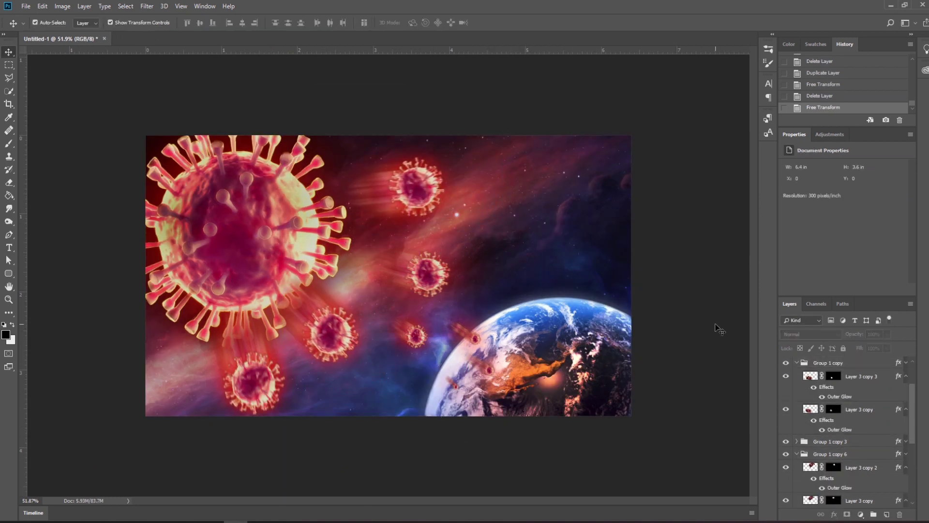
pyautogui.moveTo(428, 273); pyautogui.dragTo(394, 266)
pyautogui.press('Return')
# Step: Place another small virus copy further down-left and tidy Group 1 copy 6 and copy 8
pyautogui.rightClick(823, 387)
pyautogui.moveTo(481, 341)
pyautogui.mouseDown()
pyautogui.moveTo(413, 382)
pyautogui.moveTo(441, 401)
pyautogui.mouseUp()
pyautogui.press('Return')
pyautogui.click(675, 346)
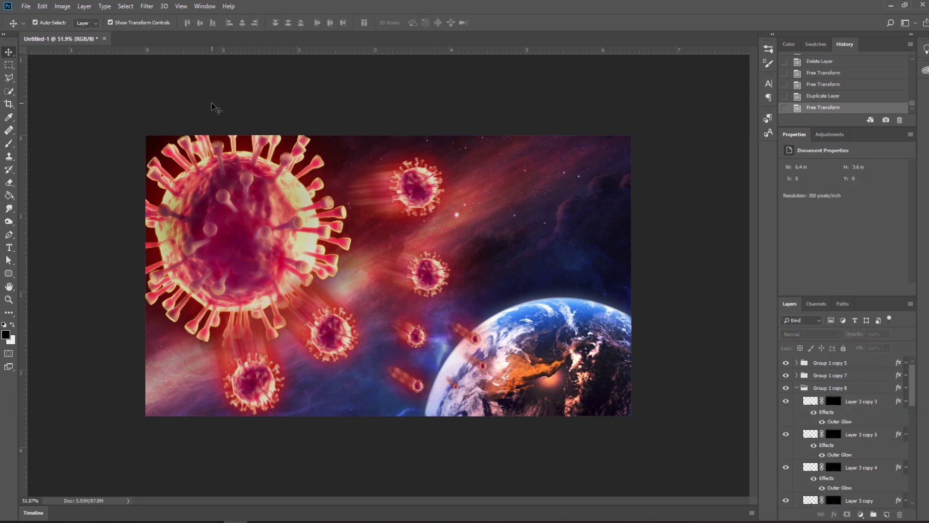
pyautogui.click(797, 387)
pyautogui.click(830, 450)
pyautogui.click(796, 451)
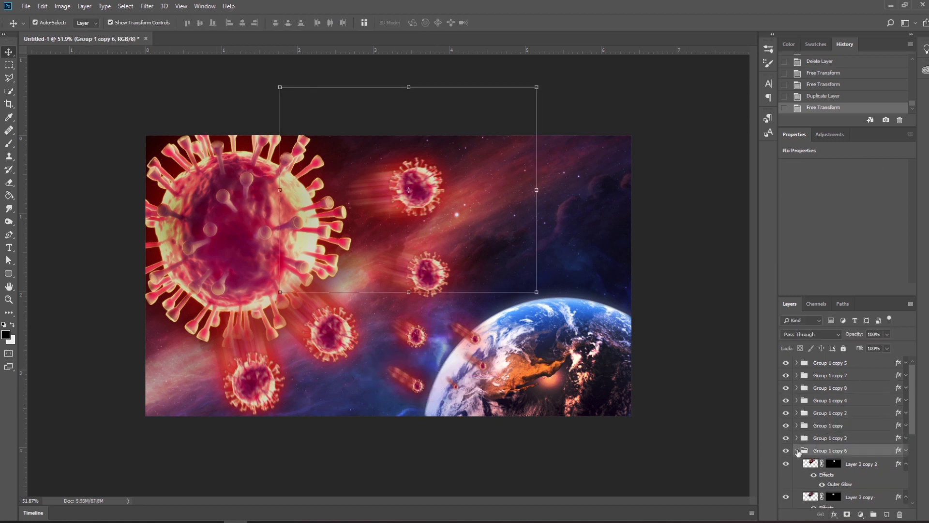
# Step: Add a Brightness/Contrast adjustment layer
pyautogui.scroll(3, 847, 426)
pyautogui.click(861, 514)
pyautogui.click(871, 368)
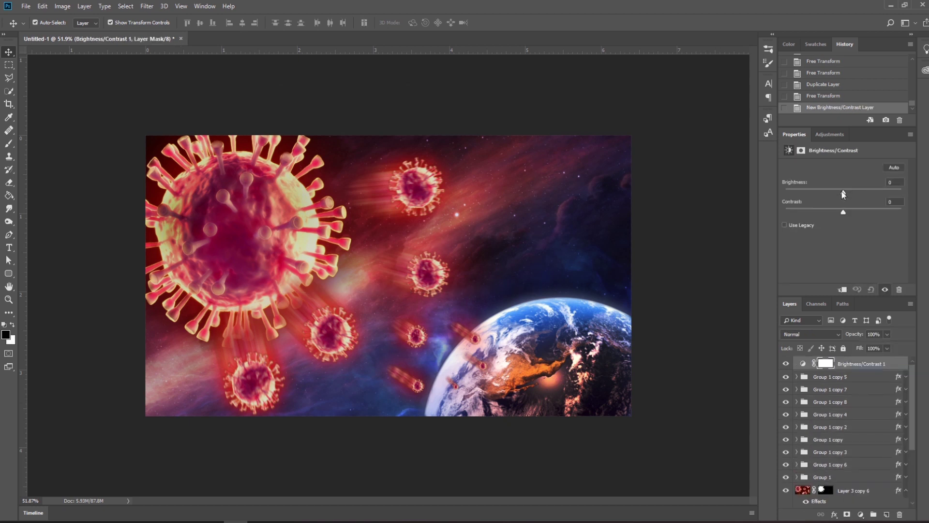
pyautogui.scroll(-5, 843, 416)
# Step: Enlarge the Earth and move it up and to the left
pyautogui.click(846, 444)
pyautogui.hotkey('ctrl', 't')
pyautogui.moveTo(300, 145); pyautogui.dragTo(200, 65)
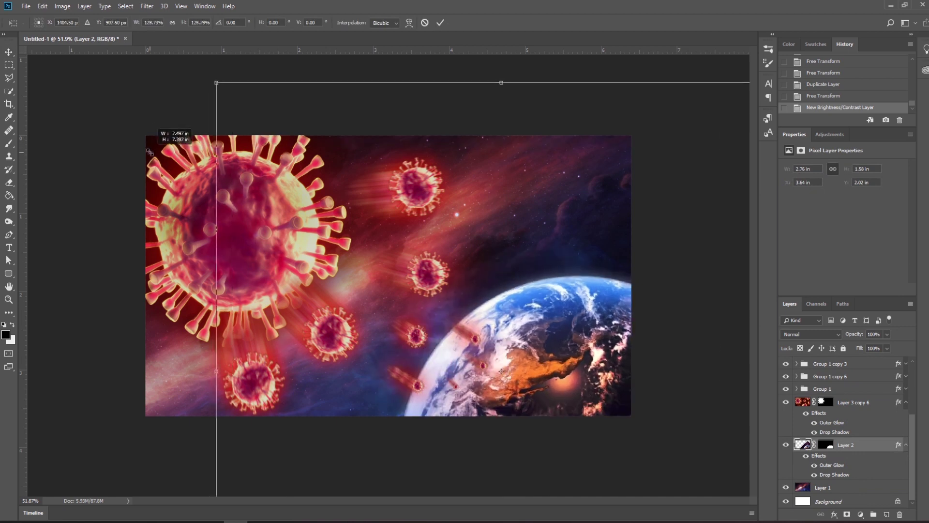
pyautogui.press('Return')
pyautogui.moveTo(670, 370); pyautogui.dragTo(639, 364)
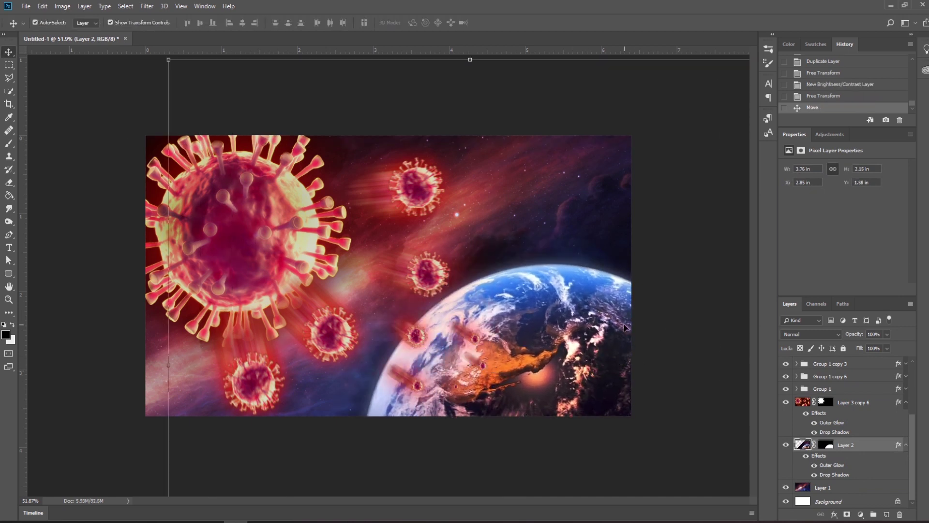
# Step: Reposition the large virus and enlarge it beyond the canvas edges
pyautogui.click(853, 402)
pyautogui.scroll(-2, 624, 327)
pyautogui.moveTo(675, 468); pyautogui.dragTo(625, 427)
pyautogui.press('Return')
pyautogui.moveTo(273, 215); pyautogui.dragTo(271, 208)
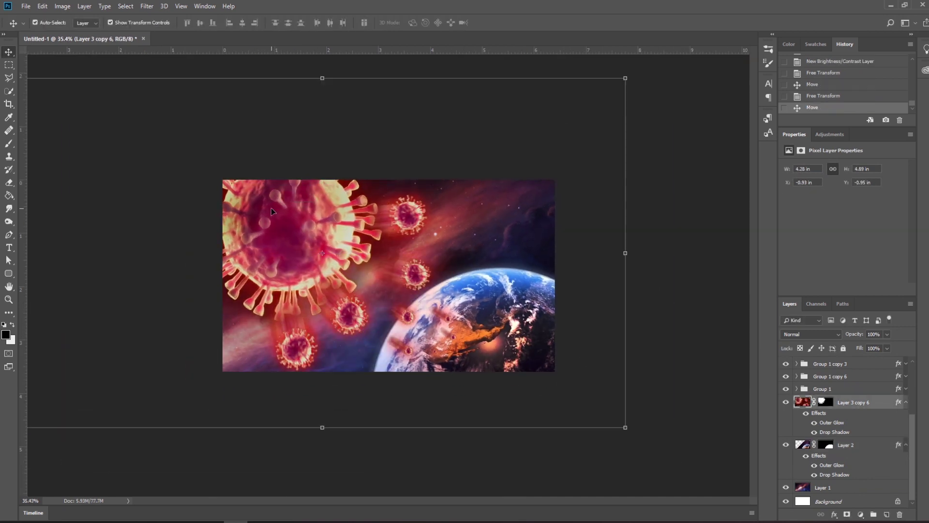
pyautogui.hotkey('ctrl', '0')
# Step: Retransform the lower-left small virus and the large virus, then undo the big-virus resize
pyautogui.click(426, 434)
pyautogui.hotkey('ctrl', 't')
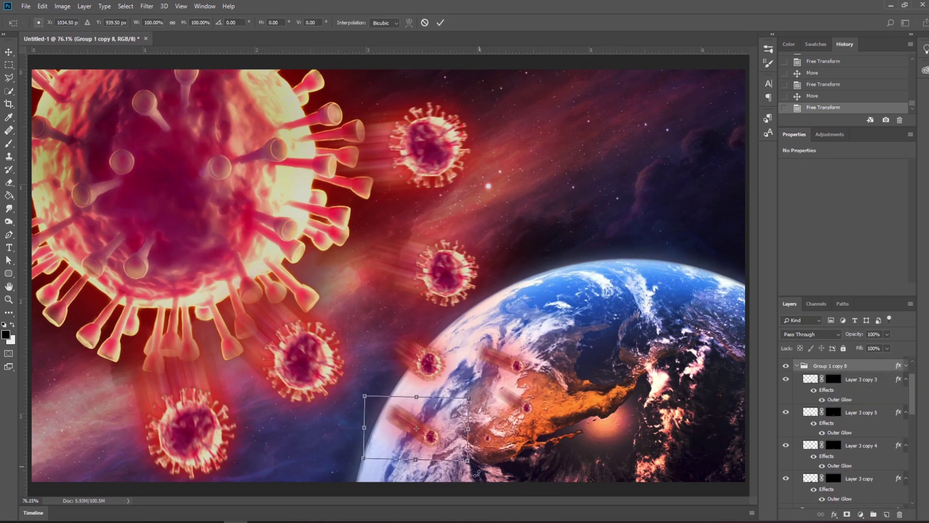
pyautogui.press('Return')
pyautogui.click(278, 243)
pyautogui.hotkey('ctrl', 't')
pyautogui.scroll(-3, 561, 385)
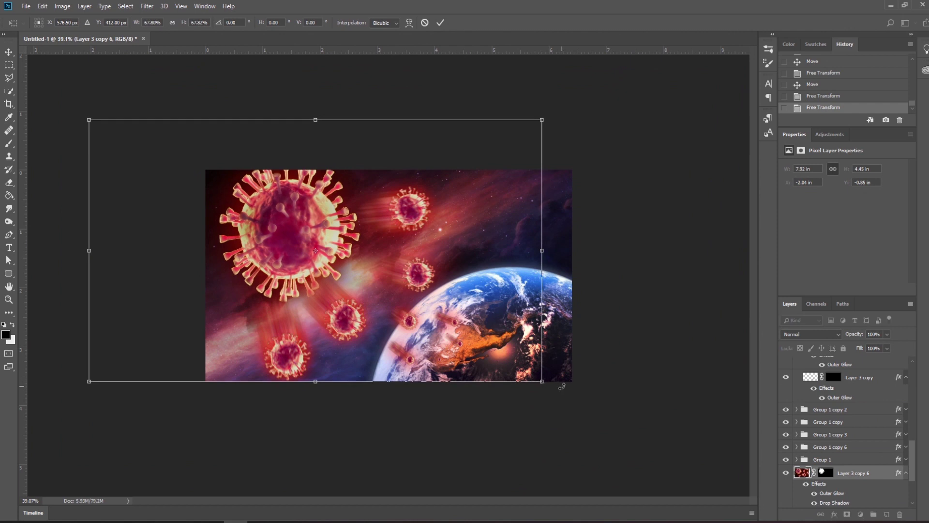
pyautogui.press('Return')
pyautogui.hotkey('ctrl', '0')
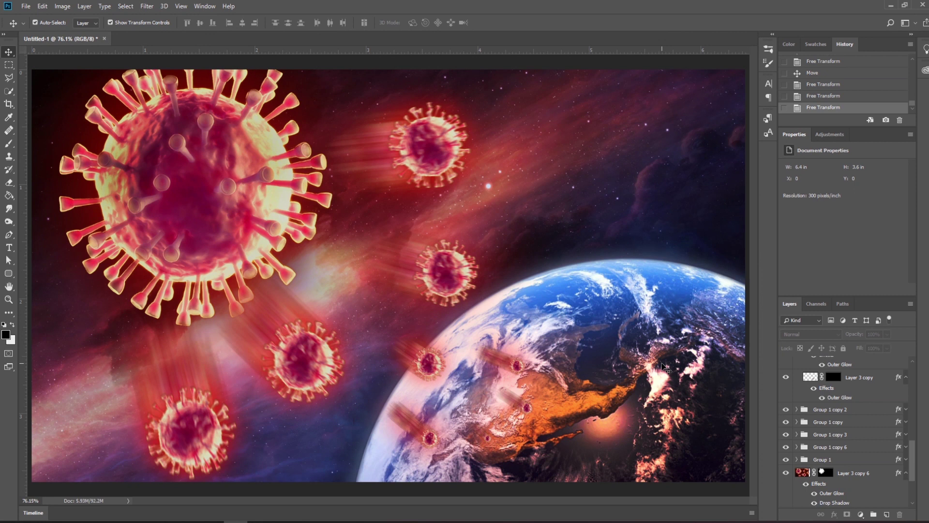
pyautogui.click(826, 95)
# Step: Restore the big virus's larger size, set Brightness -19, Contrast -35, and add Levels 4/221
pyautogui.click(825, 95)
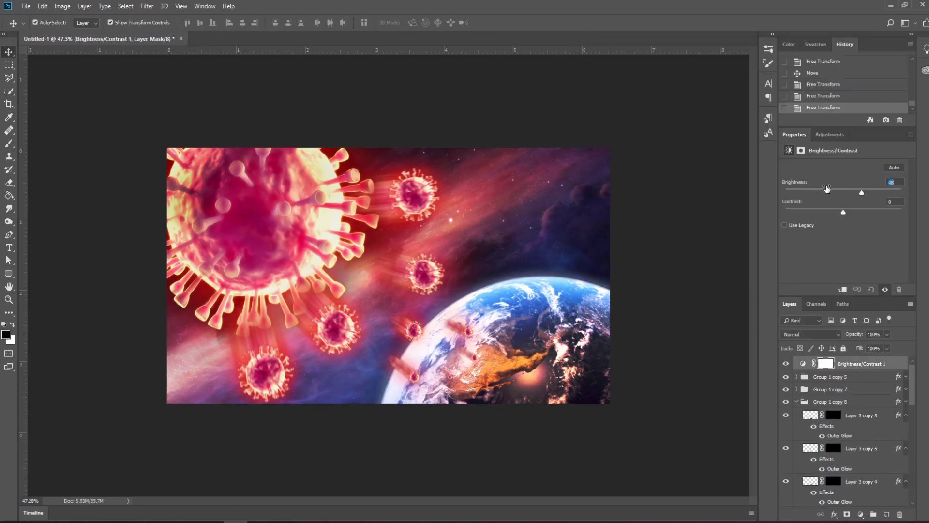
pyautogui.moveTo(843, 193)
pyautogui.mouseDown()
pyautogui.moveTo(803, 212)
pyautogui.moveTo(799, 239)
pyautogui.mouseUp()
pyautogui.click(861, 514)
pyautogui.click(825, 383)
pyautogui.moveTo(903, 238)
pyautogui.mouseDown()
pyautogui.moveTo(840, 239)
pyautogui.moveTo(859, 241)
pyautogui.mouseUp()
# Step: Discard a trial Curves layer and add Color Balance with midtones -11, -1, +15
pyautogui.click(861, 514)
pyautogui.click(871, 393)
pyautogui.moveTo(847, 364)
pyautogui.mouseDown()
pyautogui.moveTo(897, 481)
pyautogui.moveTo(899, 514)
pyautogui.mouseUp()
pyautogui.click(861, 514)
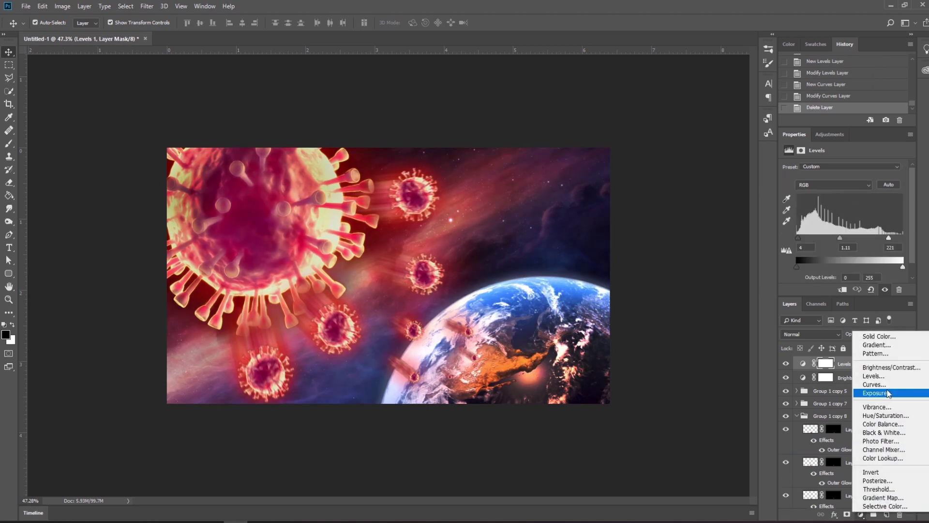
pyautogui.click(866, 439)
pyautogui.moveTo(829, 190)
pyautogui.mouseDown()
pyautogui.moveTo(822, 190)
pyautogui.moveTo(837, 224)
pyautogui.mouseUp()
# Step: Try a Vibrance layer with reduced vibrance and saturation, then delete it
pyautogui.click(861, 514)
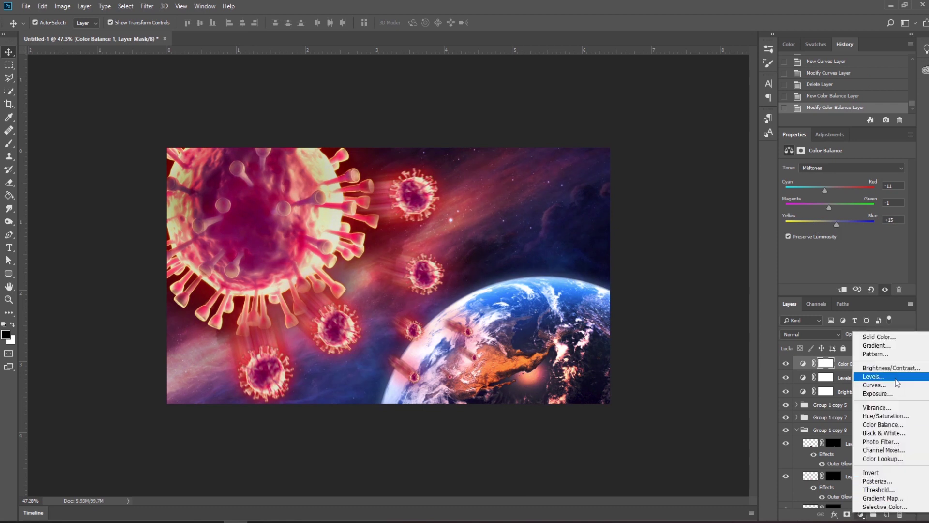
pyautogui.click(879, 407)
pyautogui.moveTo(843, 177)
pyautogui.mouseDown()
pyautogui.moveTo(835, 178)
pyautogui.moveTo(832, 197)
pyautogui.mouseUp()
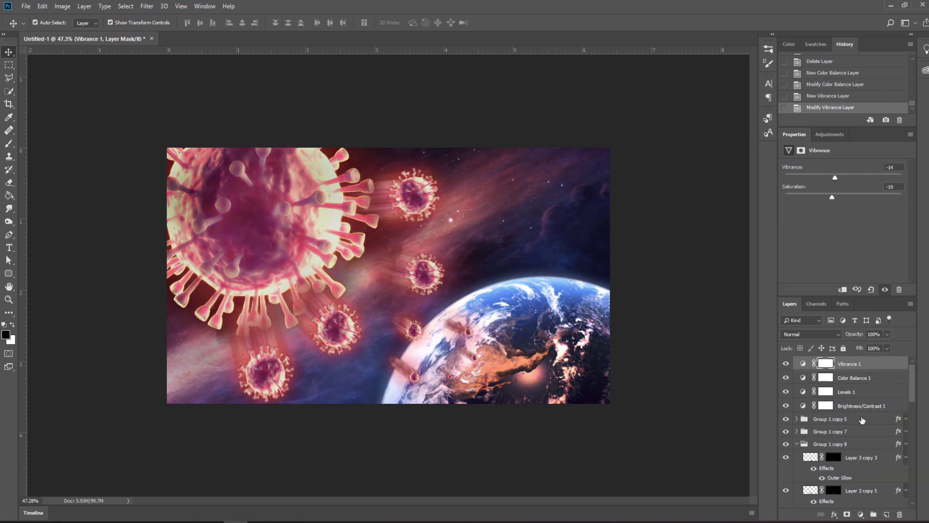
pyautogui.press('Delete')
pyautogui.hotkey('ctrl', '0')
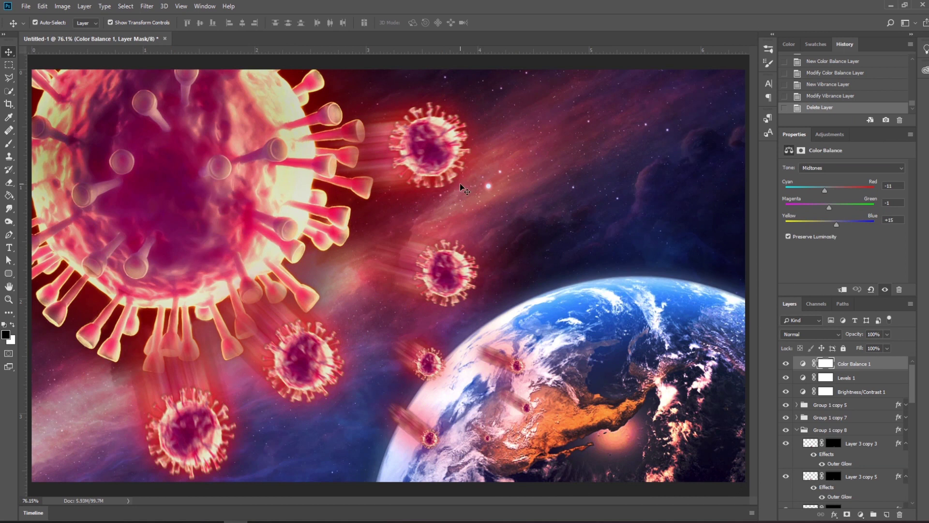
pyautogui.hotkey('ctrl', 'shift', 'alt', 'n')
# Step: Fill the area outside a large inverted elliptical selection with black
pyautogui.rightClick(8, 65)
pyautogui.click(53, 79)
pyautogui.moveTo(32, 69); pyautogui.dragTo(745, 483)
pyautogui.rightClick(312, 281)
pyautogui.click(342, 295)
pyautogui.hotkey('shift', 'F5')
pyautogui.press('Return')
# Step: Soften the vignette with a 159-pixel Gaussian Blur and compare it on and off
pyautogui.hotkey('ctrl', 'd')
pyautogui.click(147, 6)
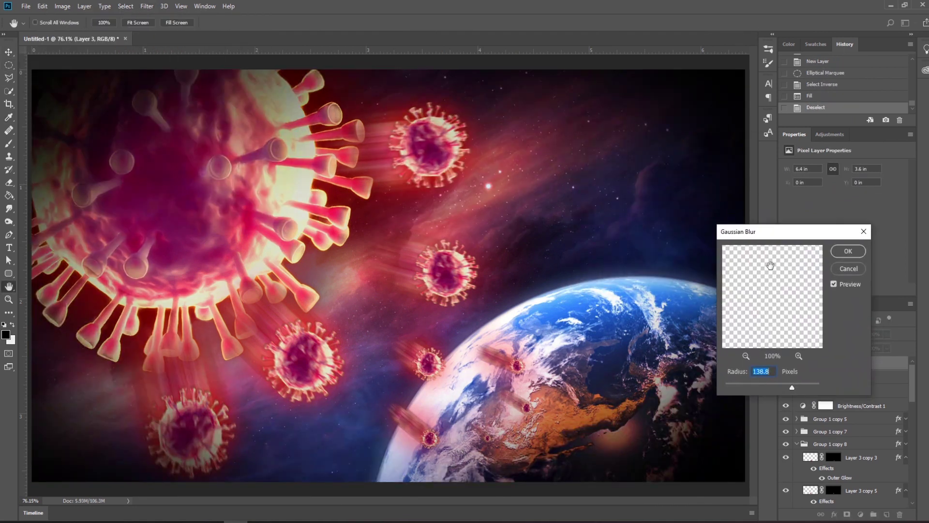
pyautogui.moveTo(792, 387); pyautogui.dragTo(793, 386)
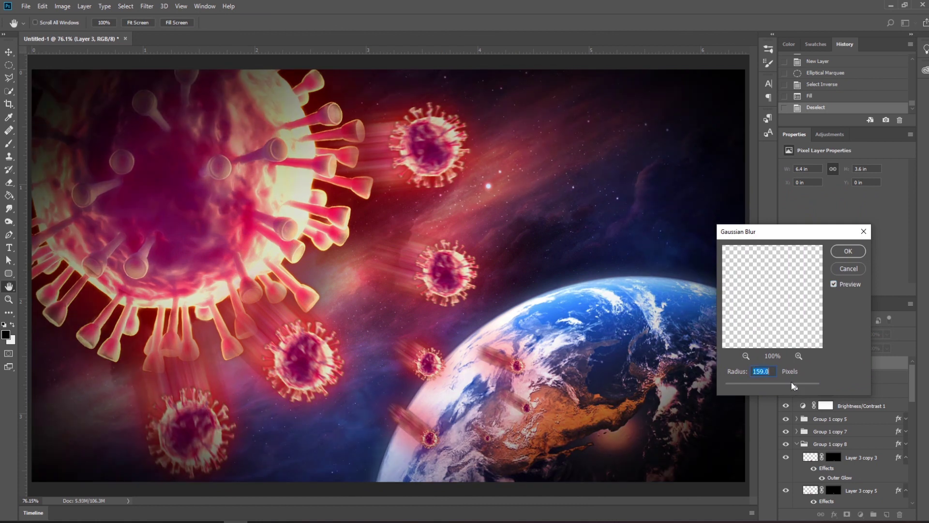
pyautogui.press('Return')
pyautogui.click(786, 364)
pyautogui.click(786, 364)
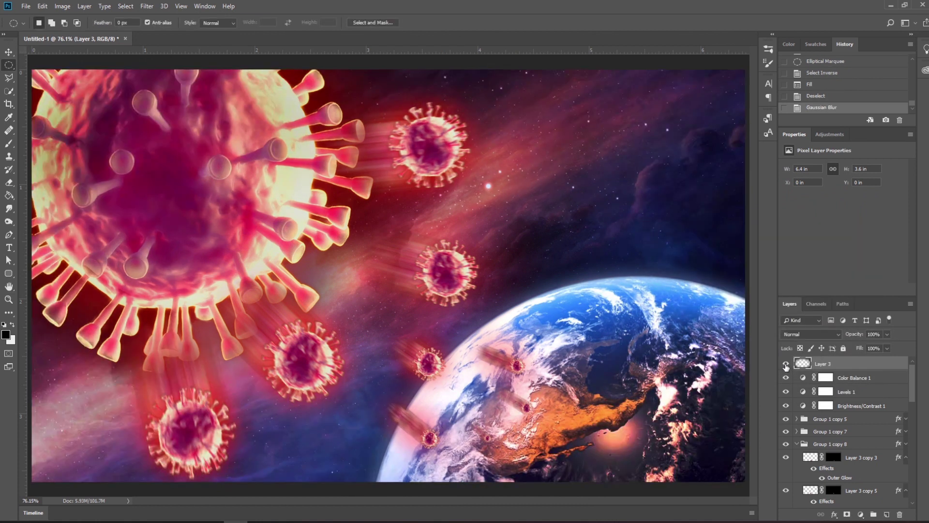